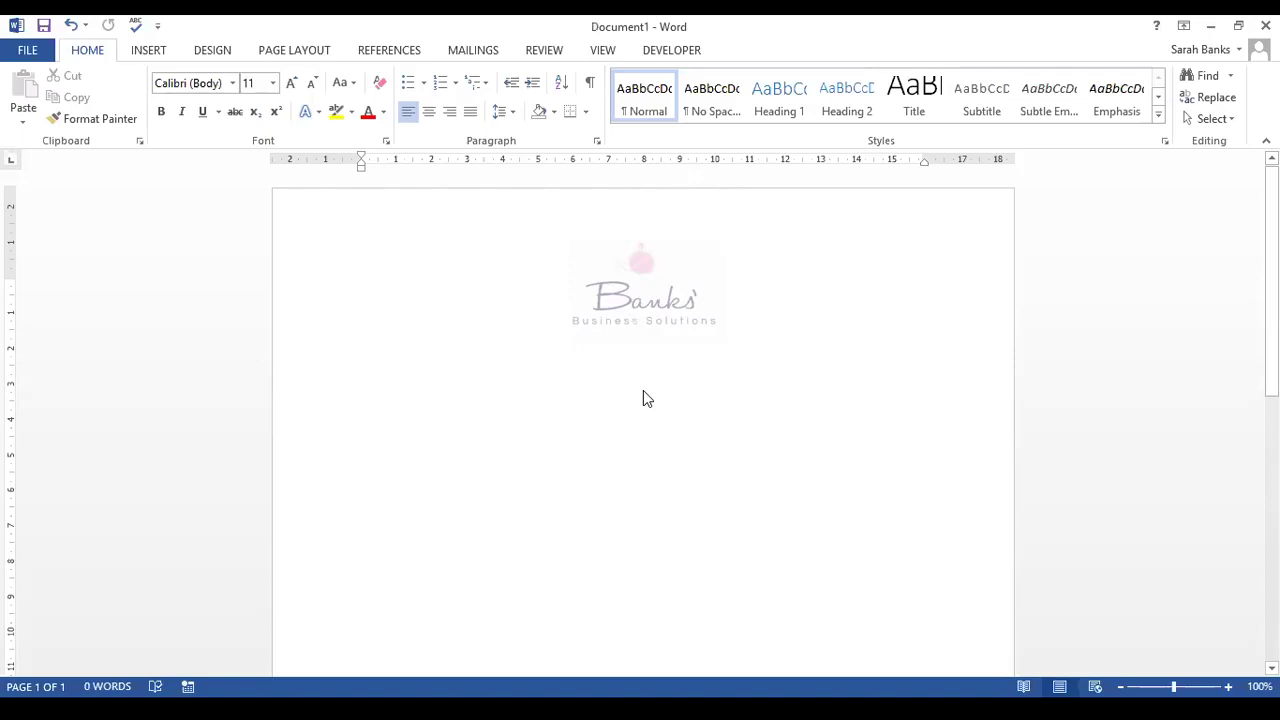
# Add the title "Invoice" in the Heading 1 style below the logo and centre it.
pyautogui.click(775, 98)
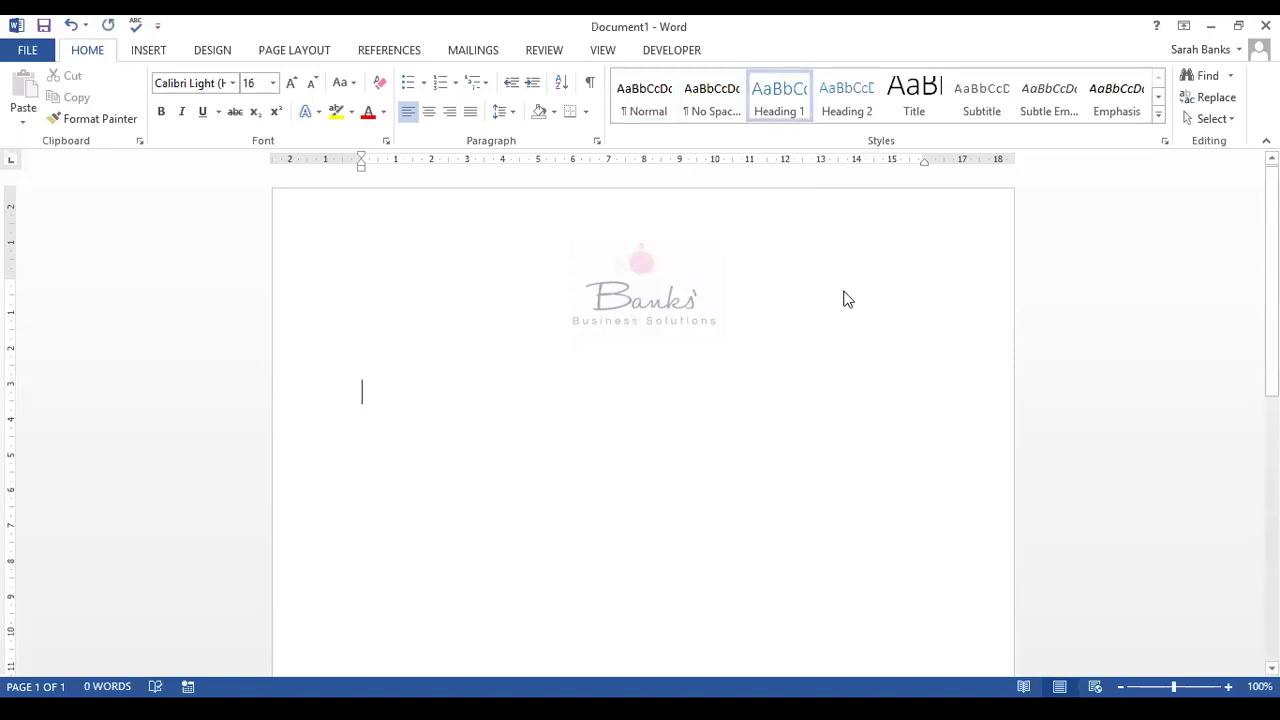
pyautogui.write('Invo')
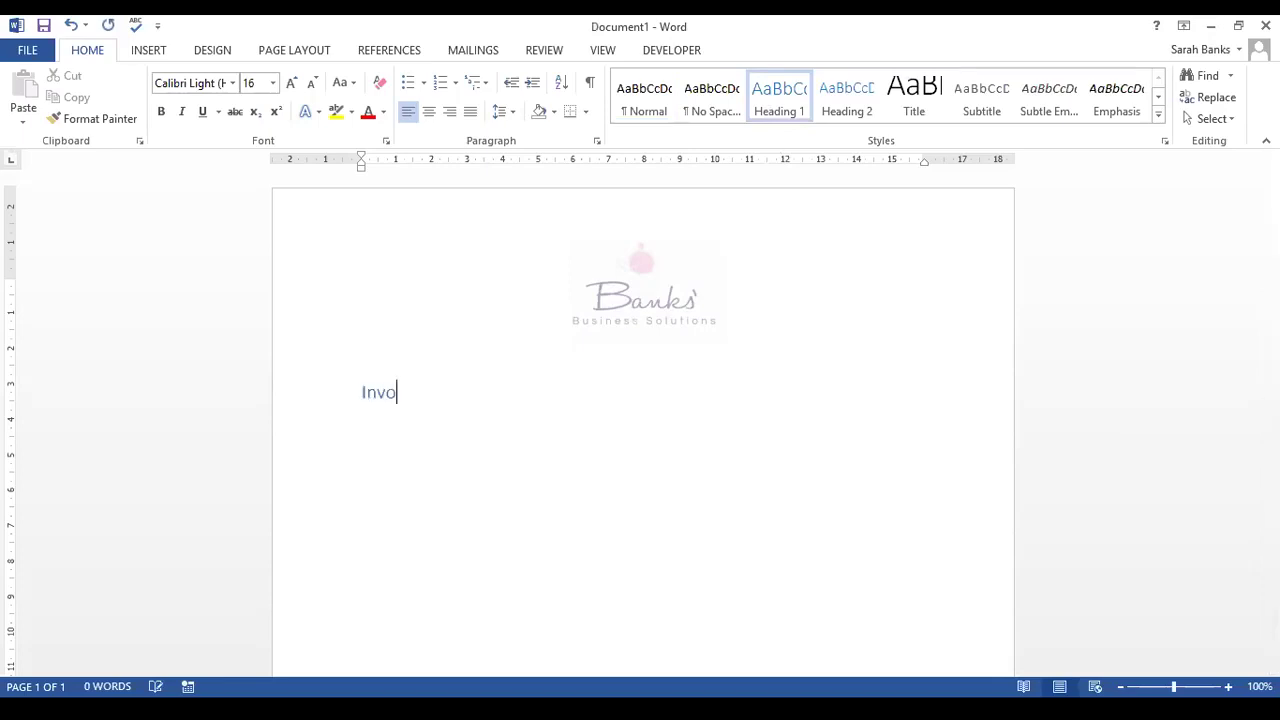
pyautogui.write('ice')
pyautogui.moveTo(423, 400); pyautogui.dragTo(358, 401)
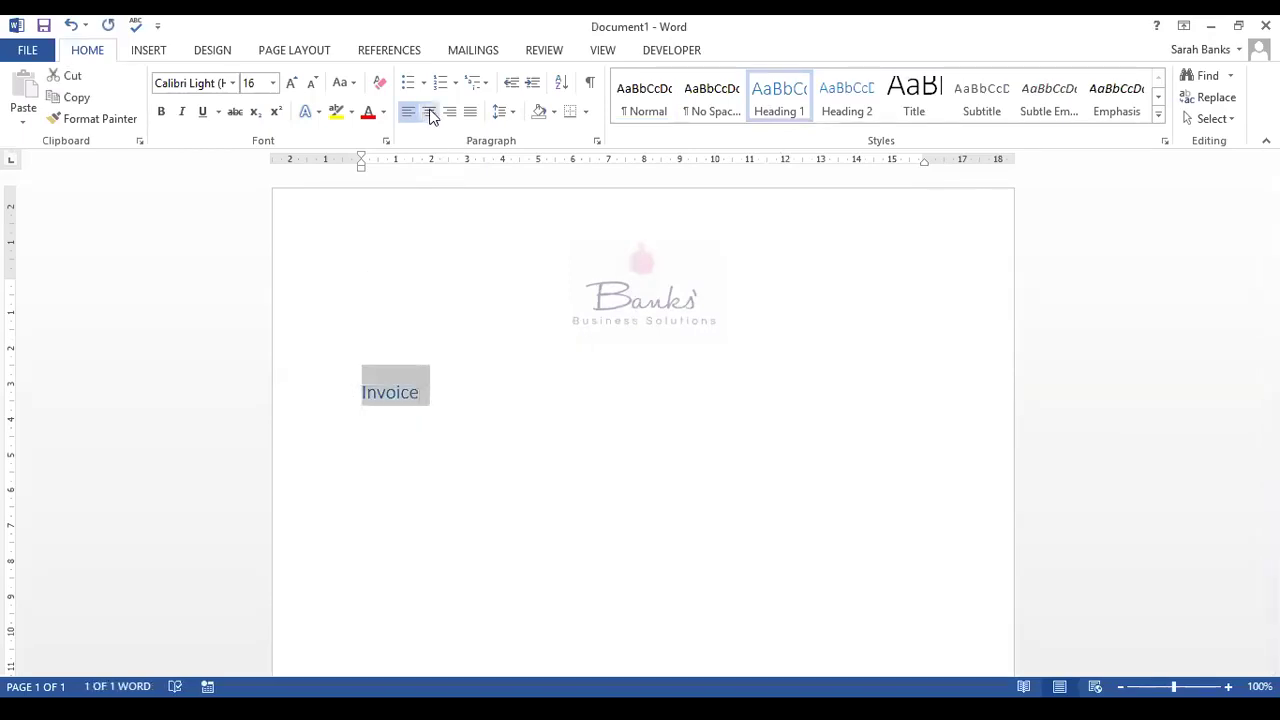
pyautogui.click(436, 113)
pyautogui.click(704, 391)
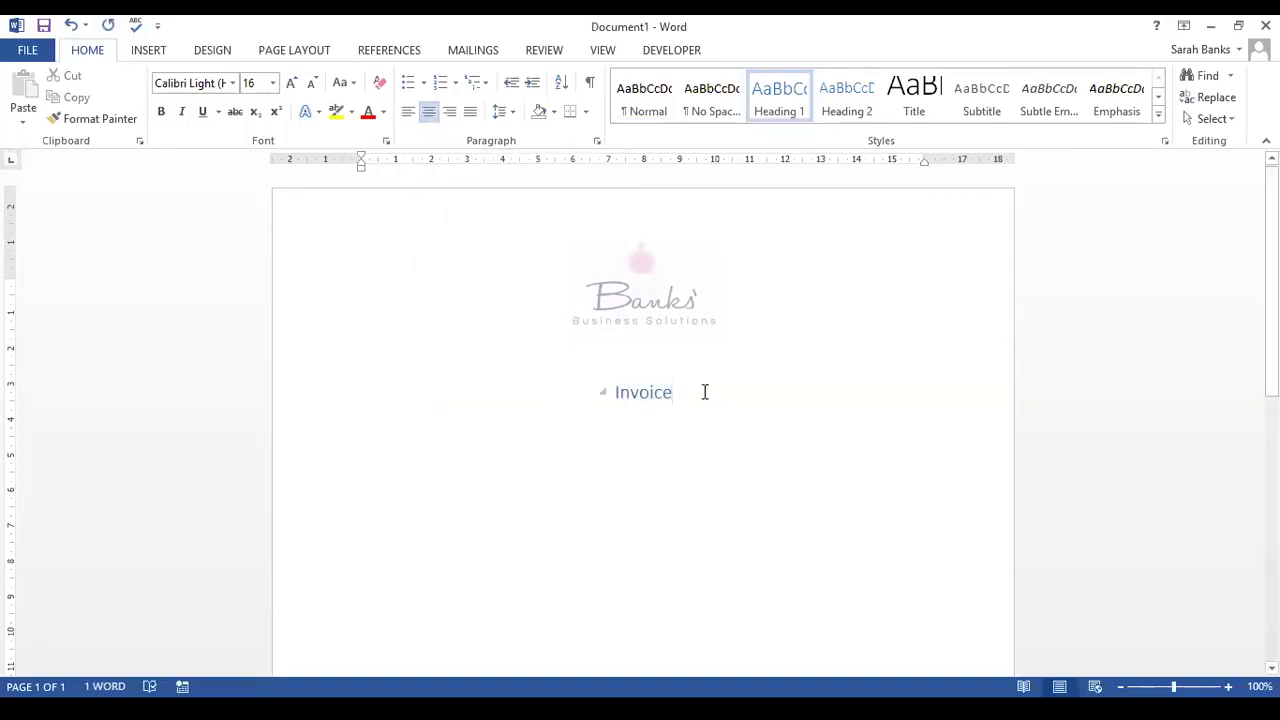
# Add the lines "Supplier Name" and "Supplier Address" below the Invoice title.
pyautogui.press('Return')
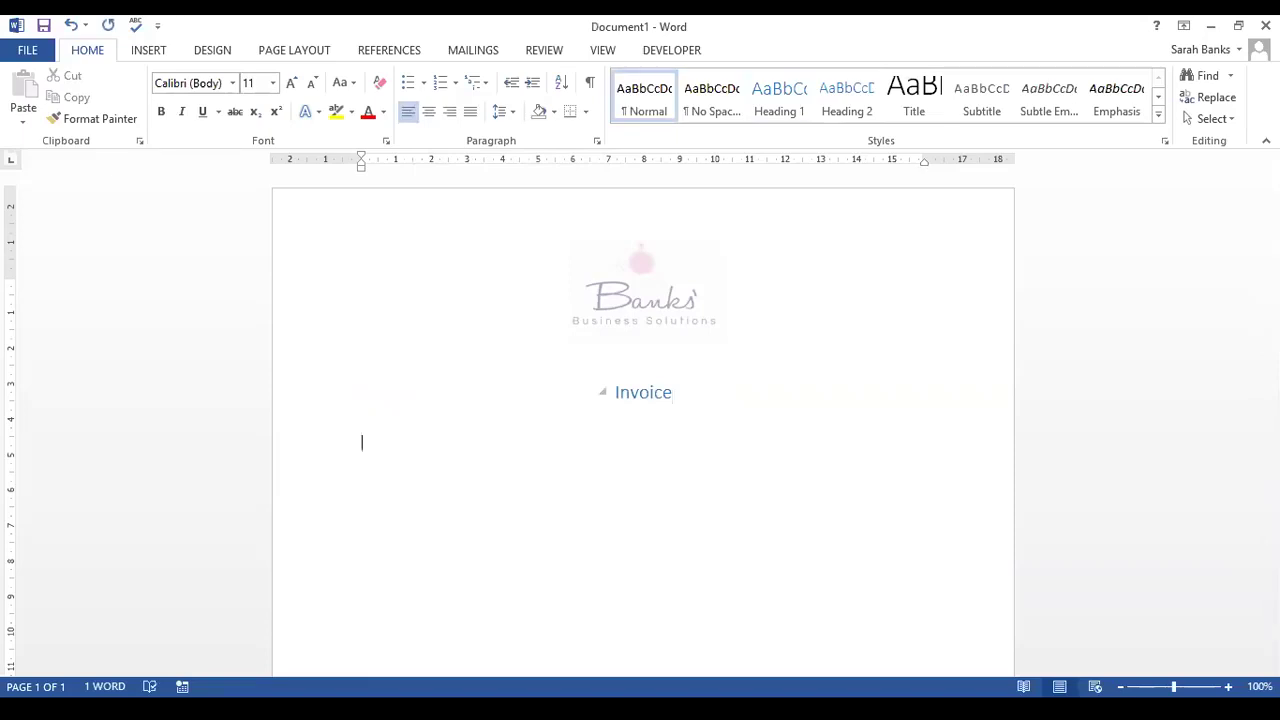
pyautogui.write('Supplie')
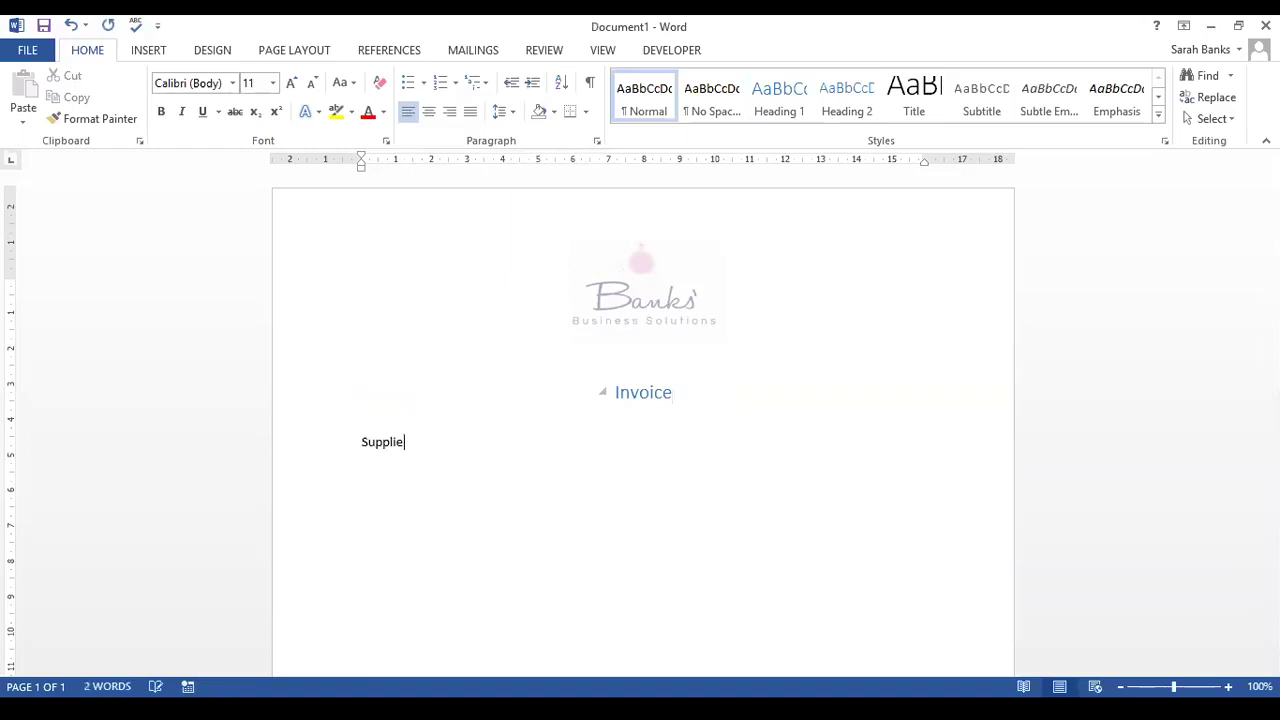
pyautogui.write('r Name')
pyautogui.press('Return')
pyautogui.write('Supplier Address')
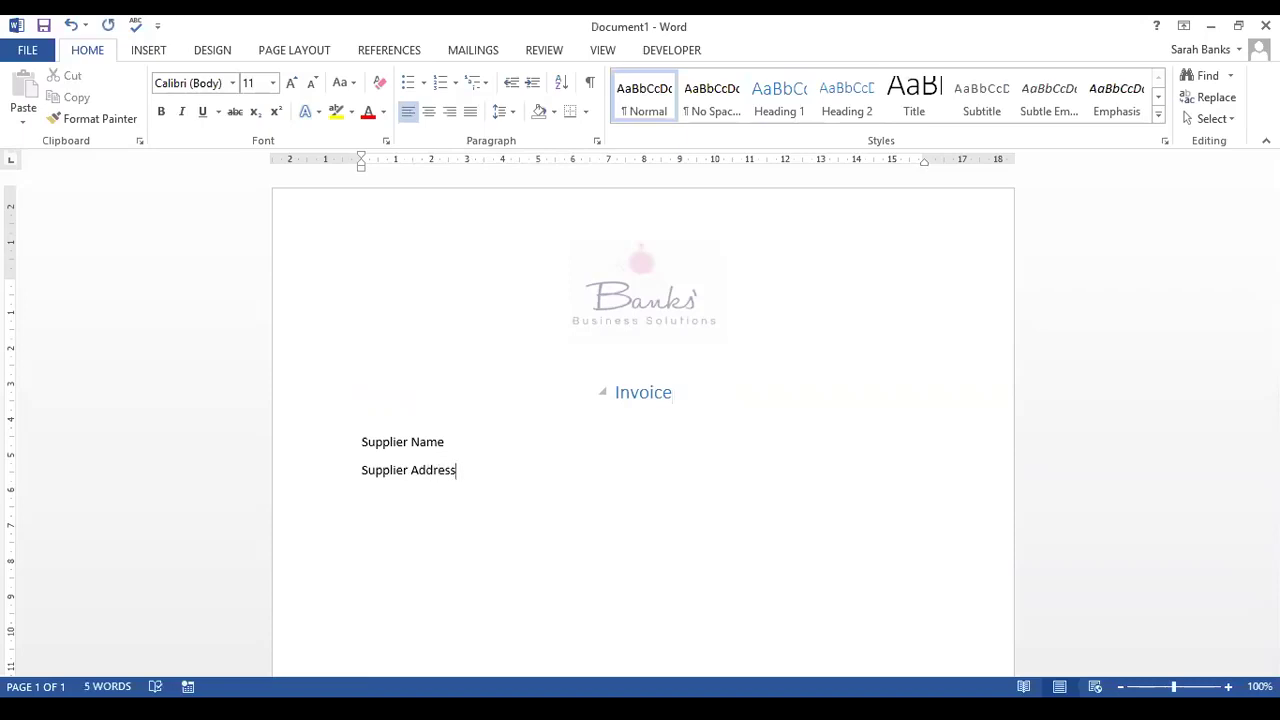
# Add right-aligned lines "Date:" and "Invoice Number:" below the supplier address, followed by a left-aligned empty line.
pyautogui.press('Return')
pyautogui.click(450, 113)
pyautogui.write('Date:')
pyautogui.press('Return')
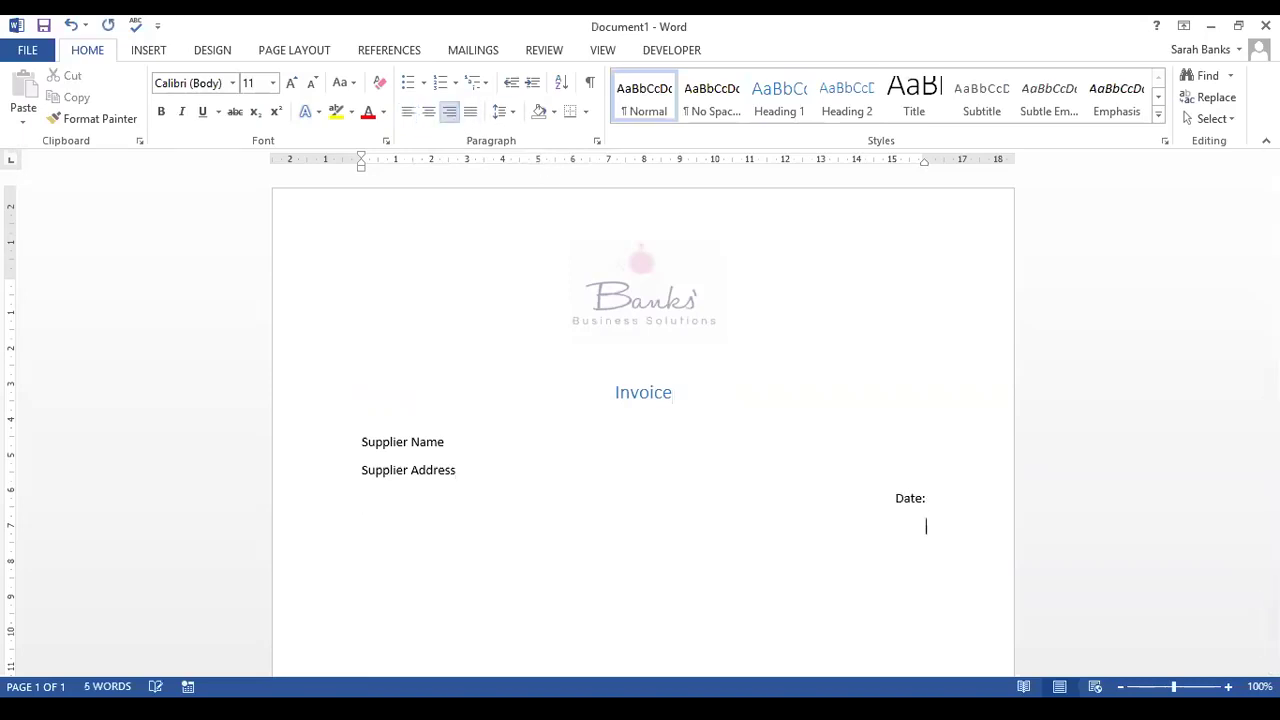
pyautogui.write('Invoice Number:')
pyautogui.press('Return')
pyautogui.click(416, 115)
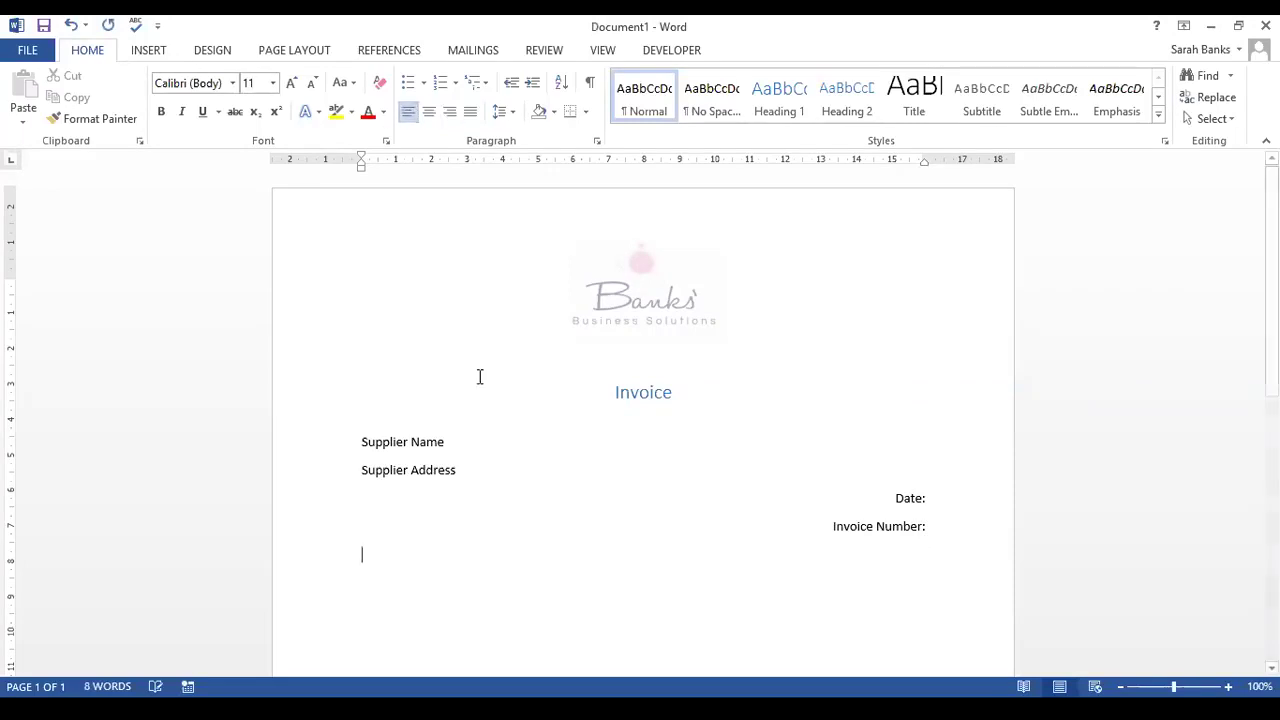
# Insert a table with four columns and one row below the invoice number line.
pyautogui.click(147, 52)
pyautogui.click(122, 108)
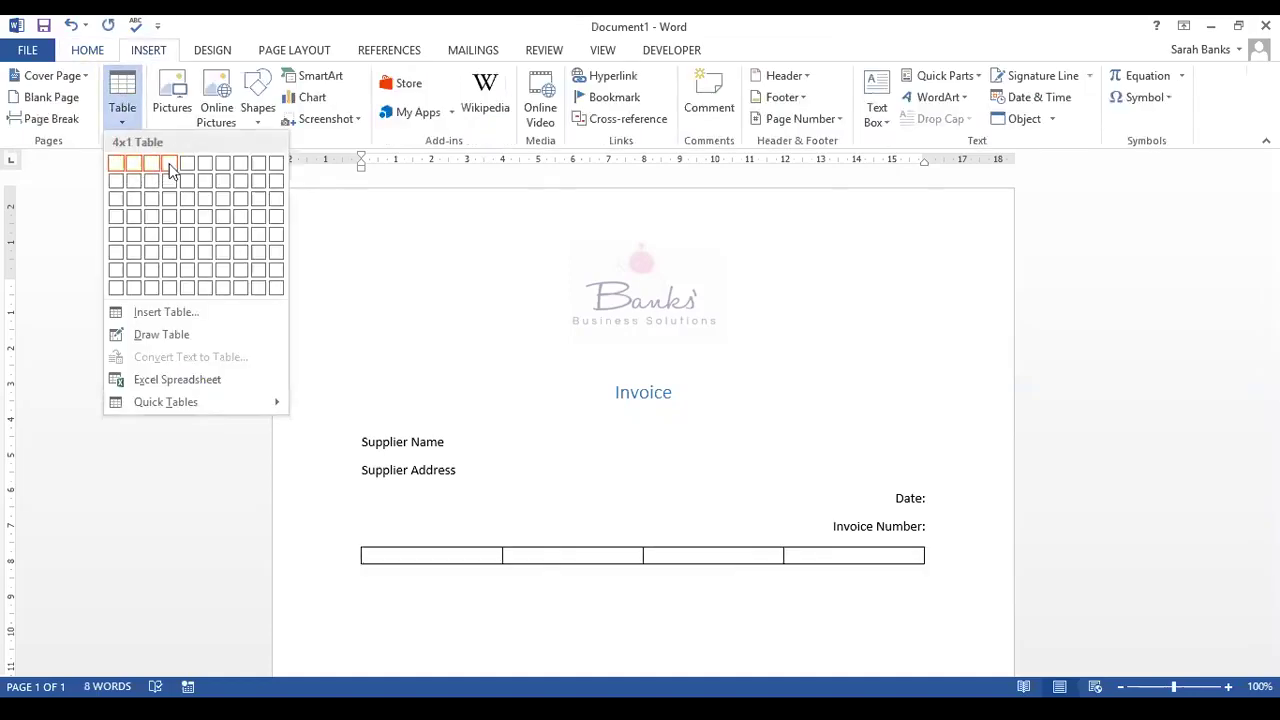
pyautogui.click(170, 165)
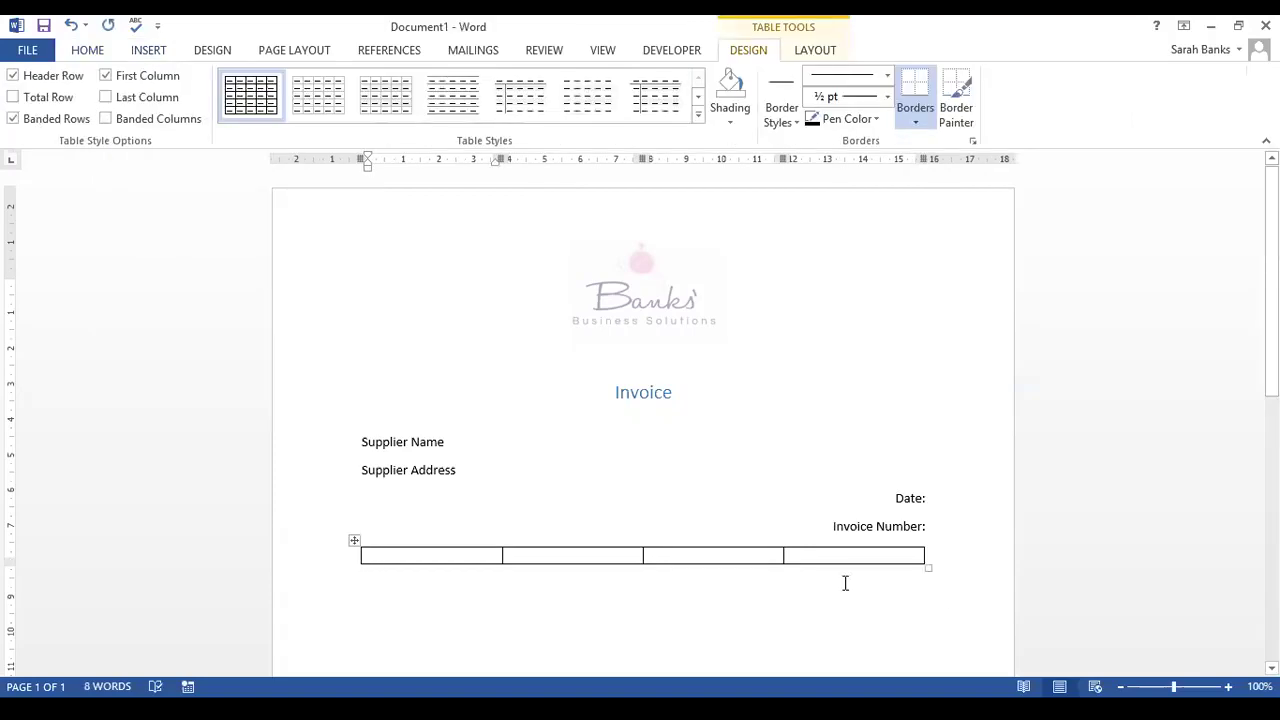
pyautogui.click(155, 51)
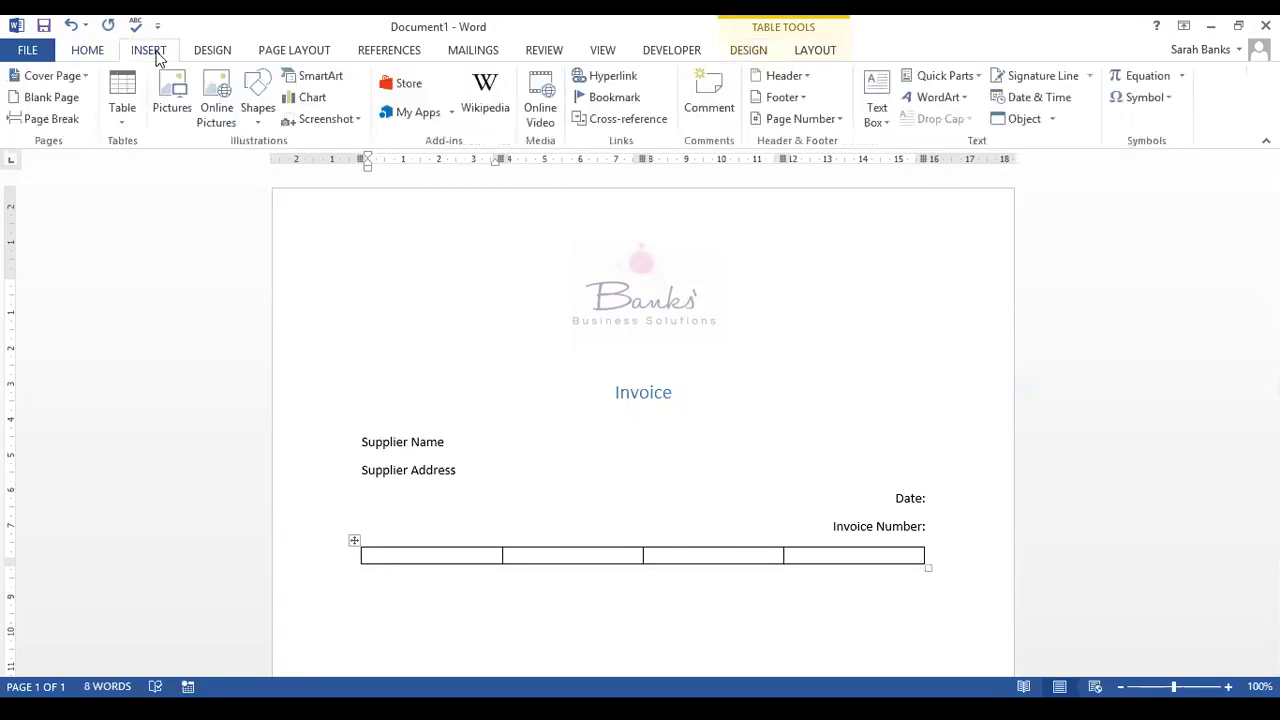
pyautogui.click(121, 114)
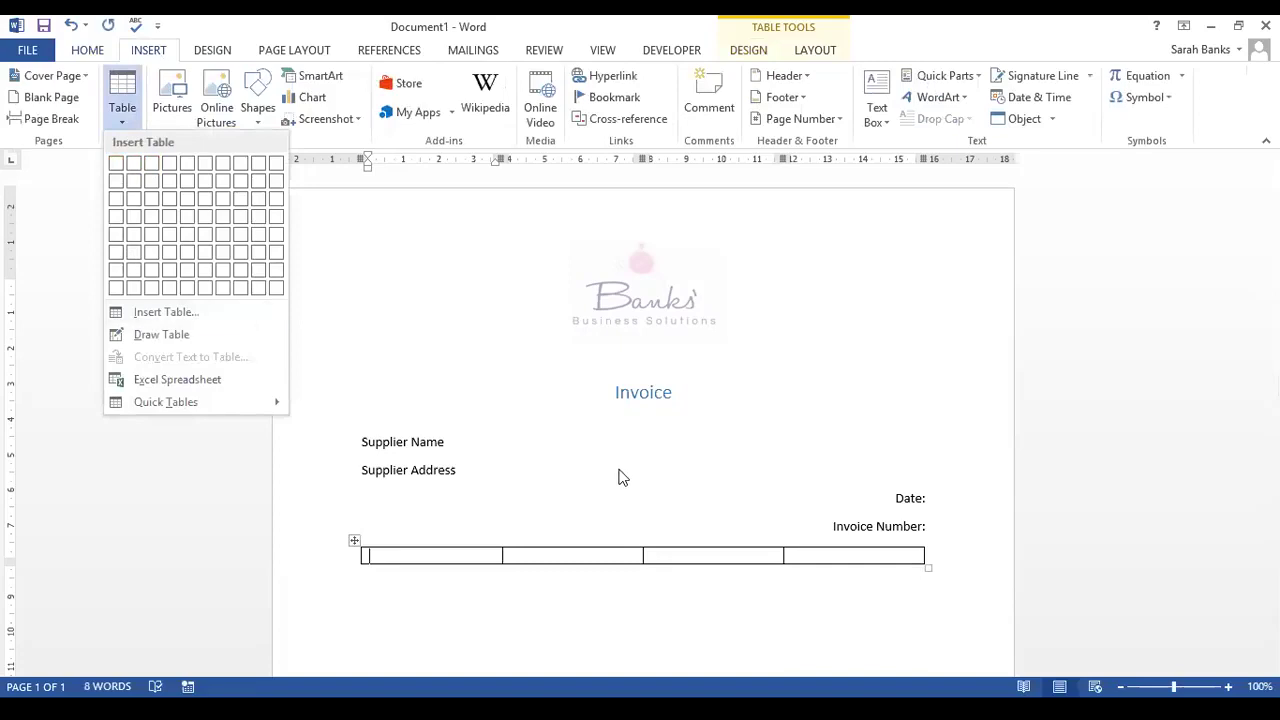
pyautogui.click(473, 555)
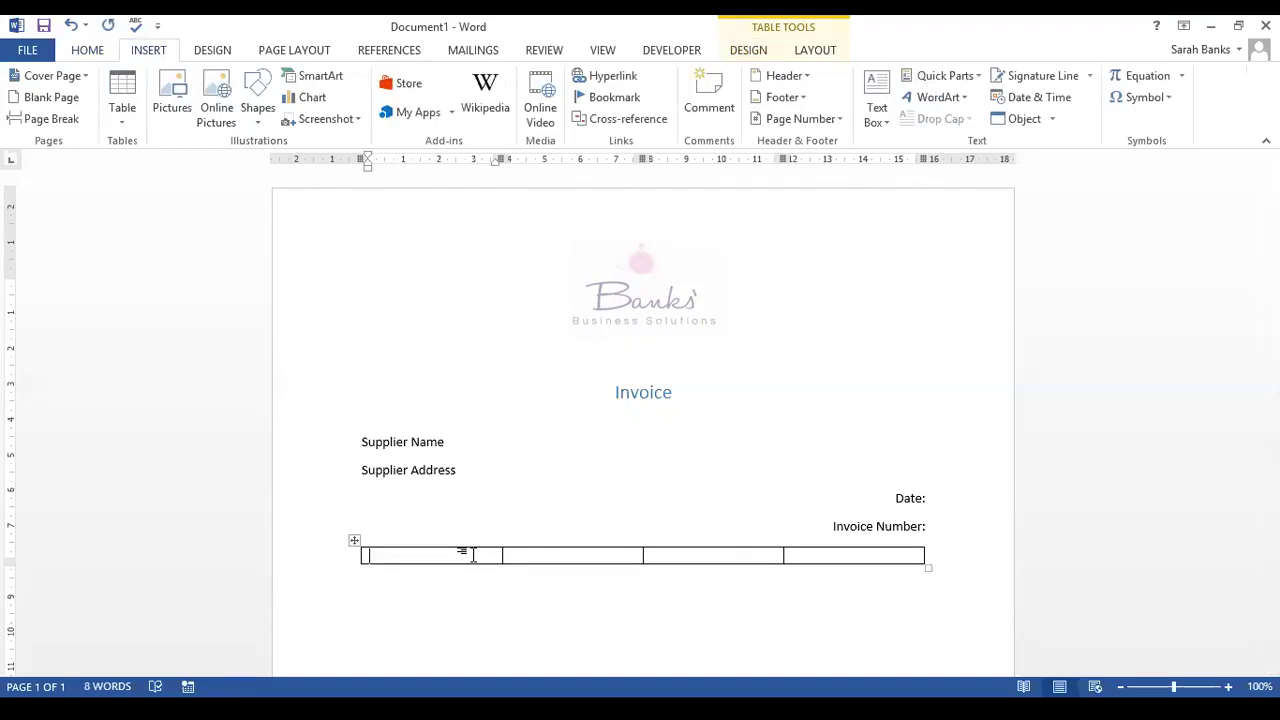
# Fill the table's header cells with "Description of Service/Goods", "Quantity", "Unit Cost" and "Total Cost".
pyautogui.write('Description of')
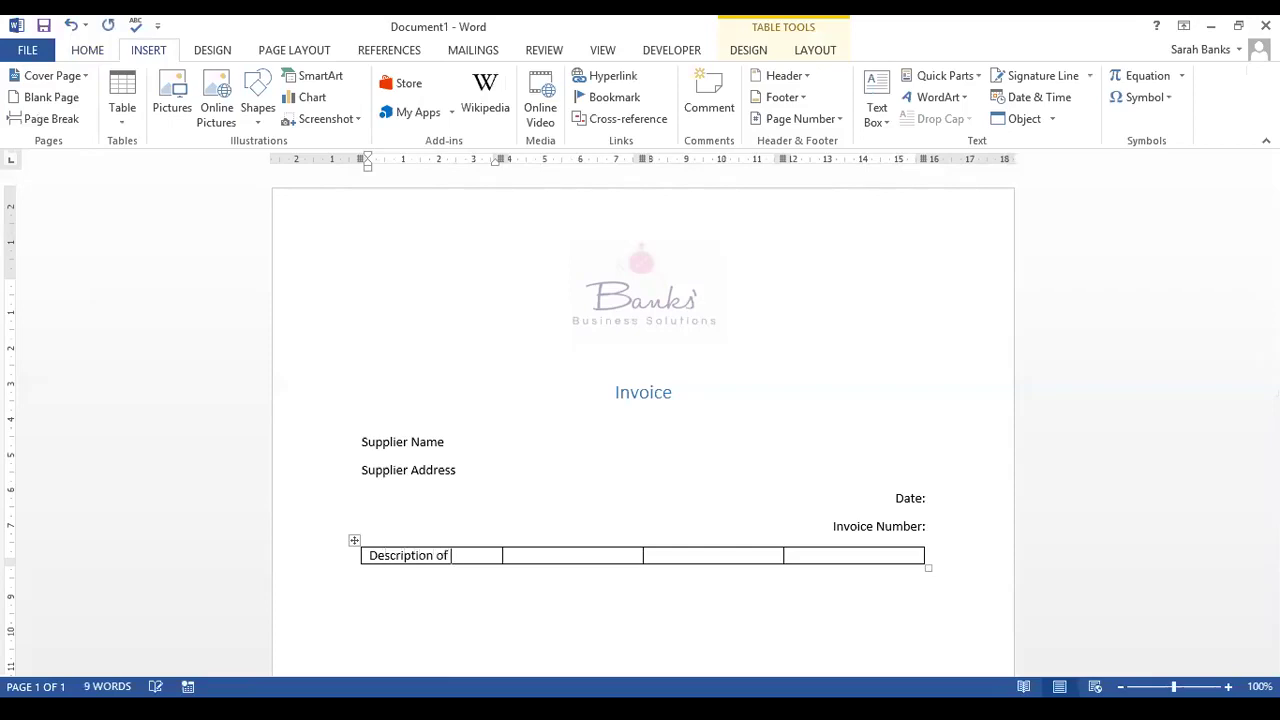
pyautogui.write(' Service/Goods')
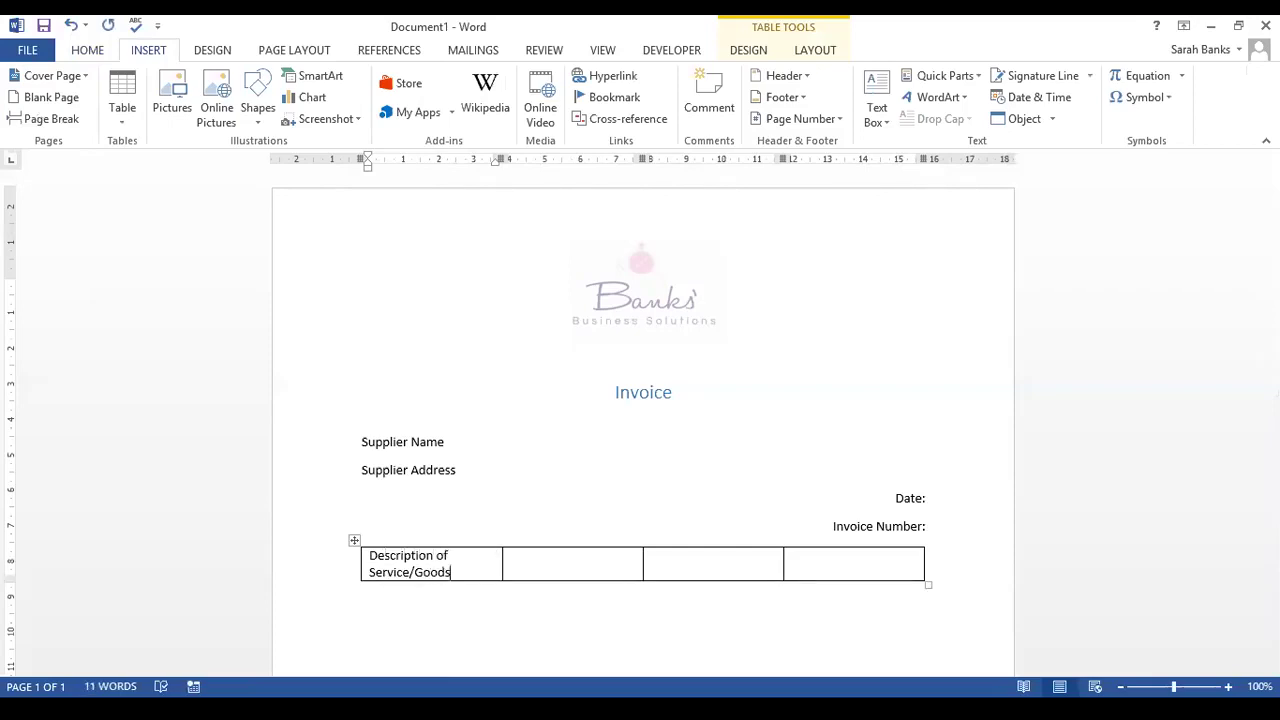
pyautogui.press('Tab')
pyautogui.write('Quantity')
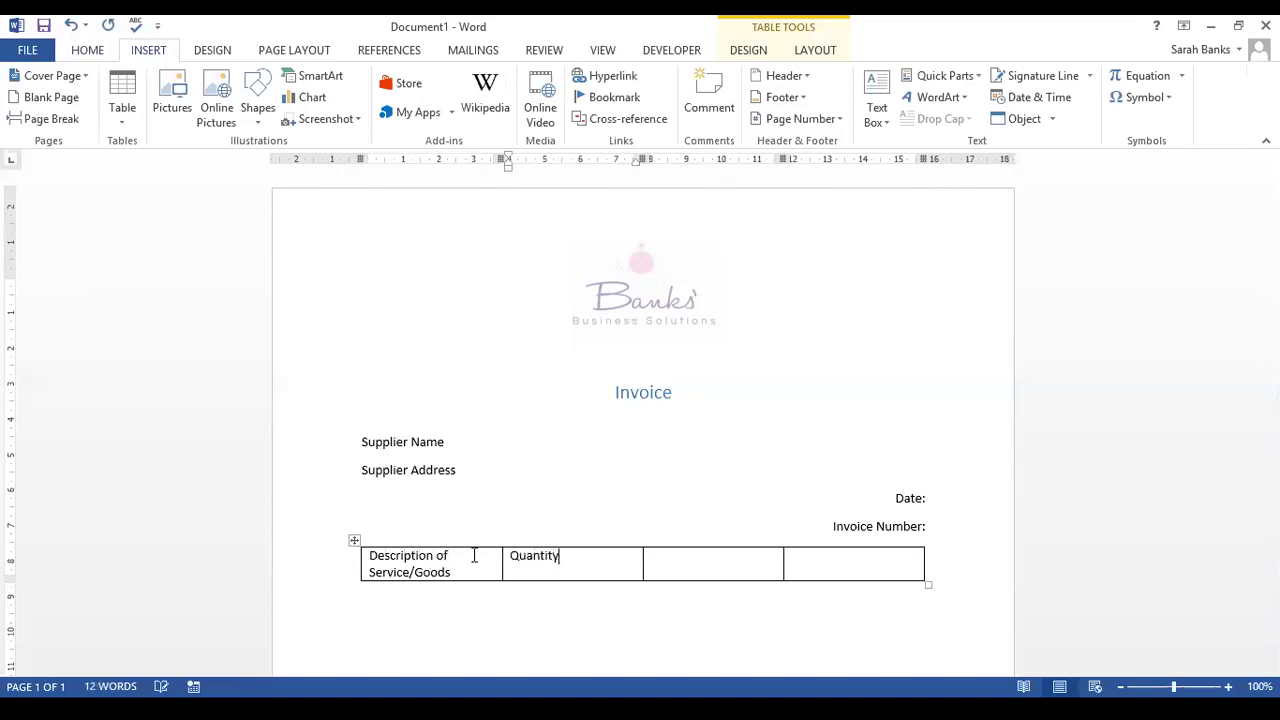
pyautogui.press('Tab')
pyautogui.write('Unit Cost')
pyautogui.press('Tab')
pyautogui.write('Total Cost')
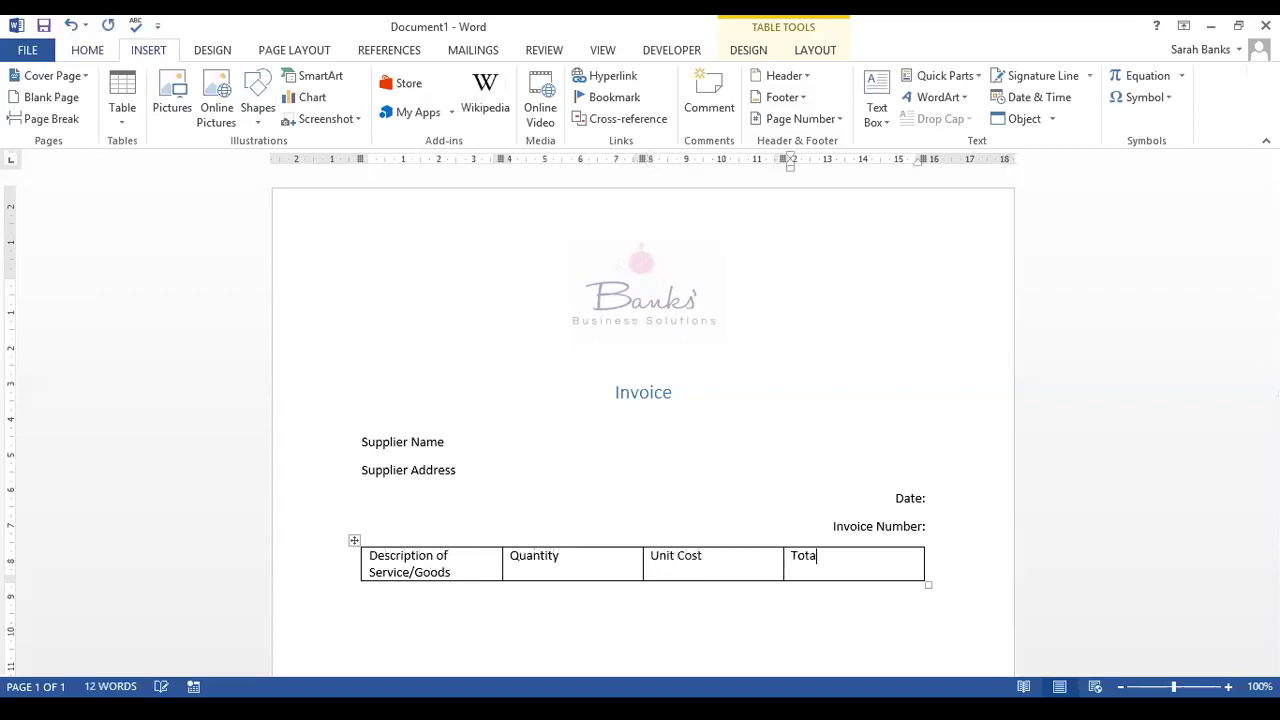
# Add a second table row below the headers and make it taller with nine line breaks in its first cell.
pyautogui.press('Tab')
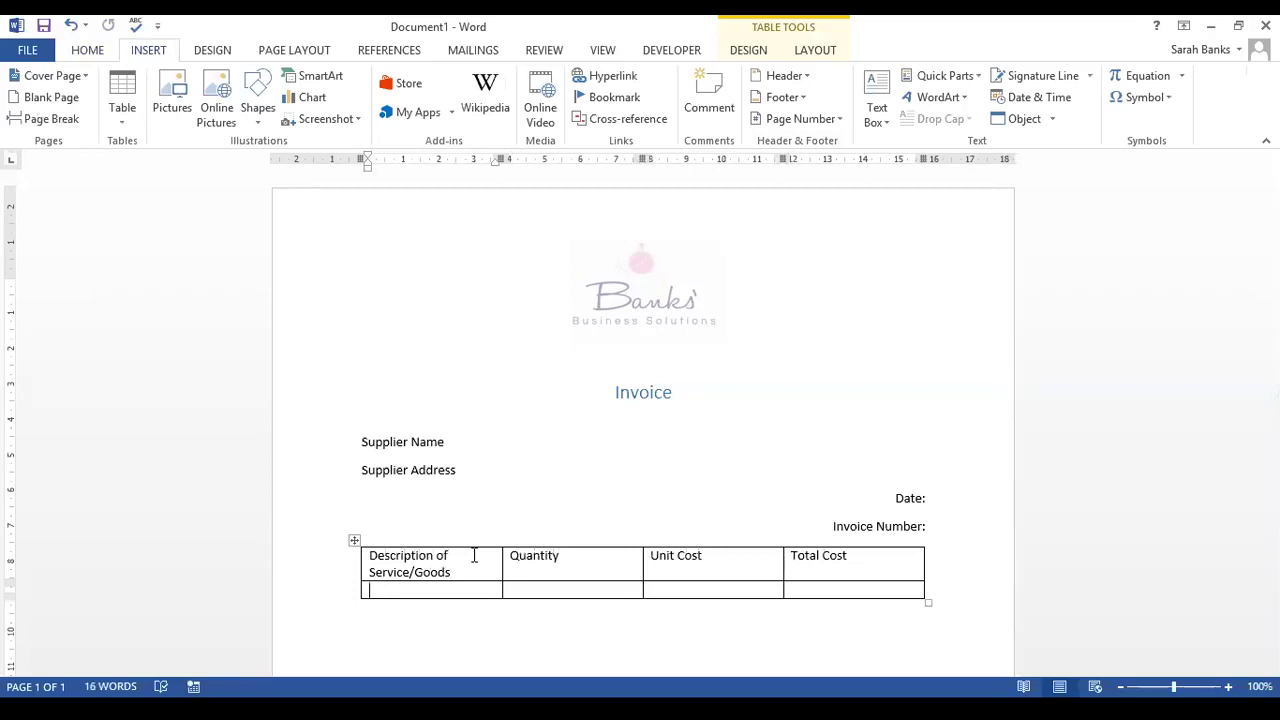
pyautogui.press('Return')
pyautogui.press('Return')
pyautogui.press('Return')
pyautogui.press('Return')
pyautogui.press('Return')
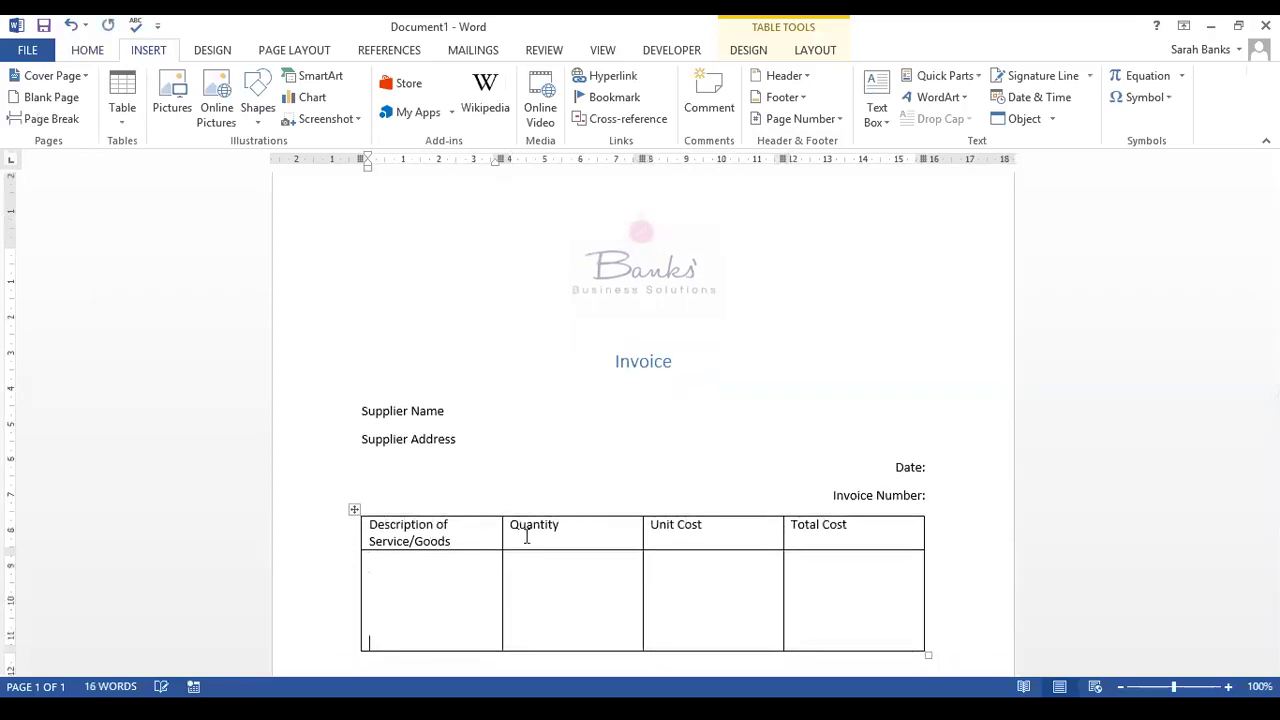
pyautogui.press('Return')
pyautogui.press('Return')
pyautogui.press('Return')
pyautogui.press('Return')
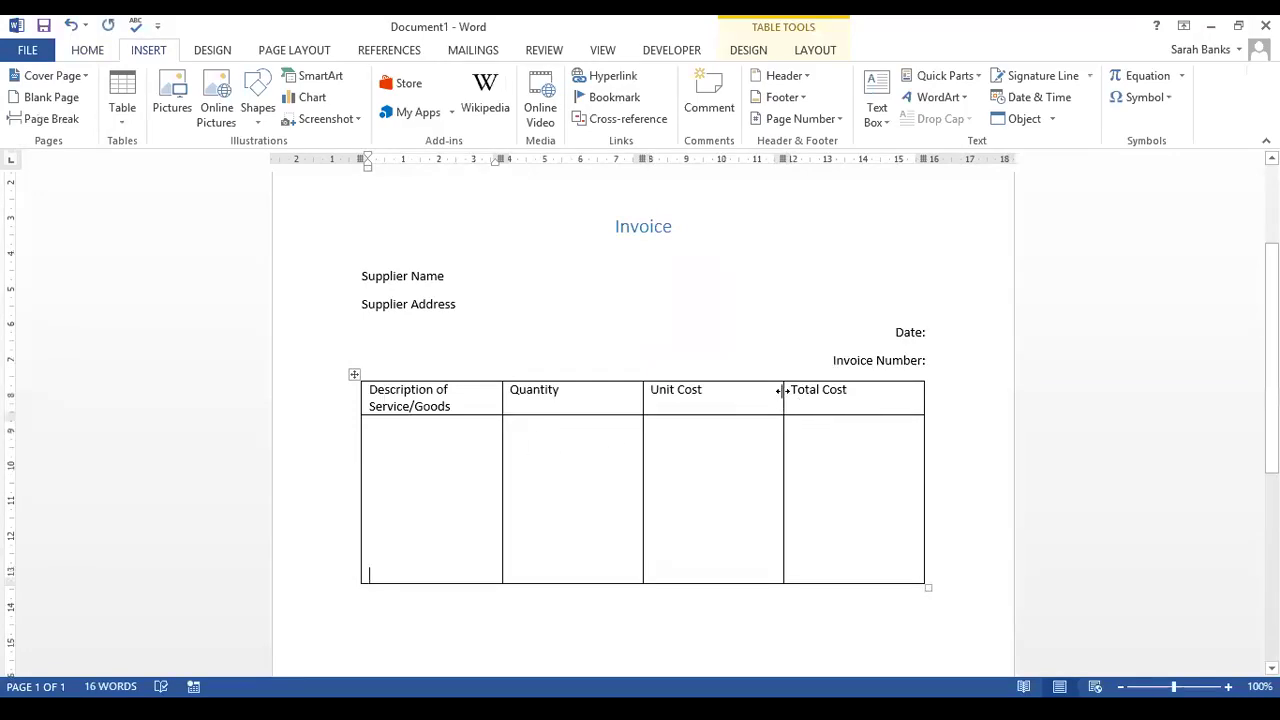
# Narrow the Total Cost, Unit Cost and Quantity columns so the description column becomes wide enough for its heading on one line.
pyautogui.moveTo(782, 391); pyautogui.dragTo(849, 404)
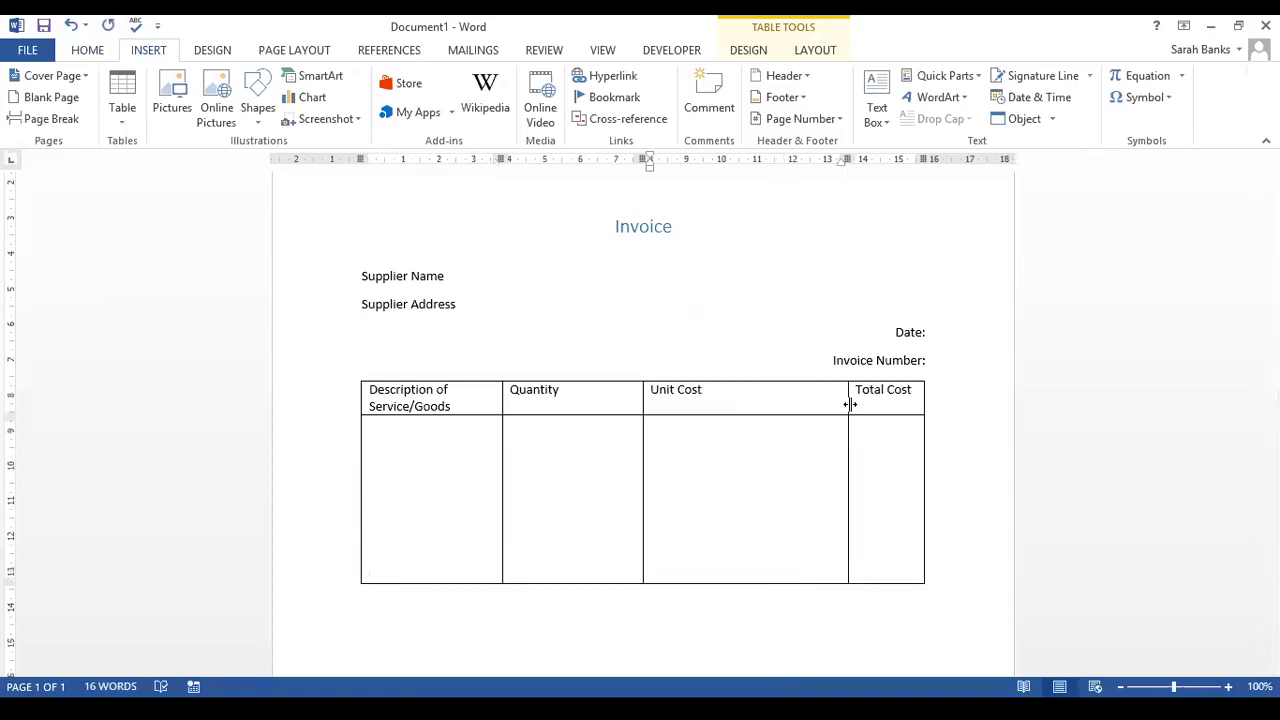
pyautogui.doubleClick(641, 395)
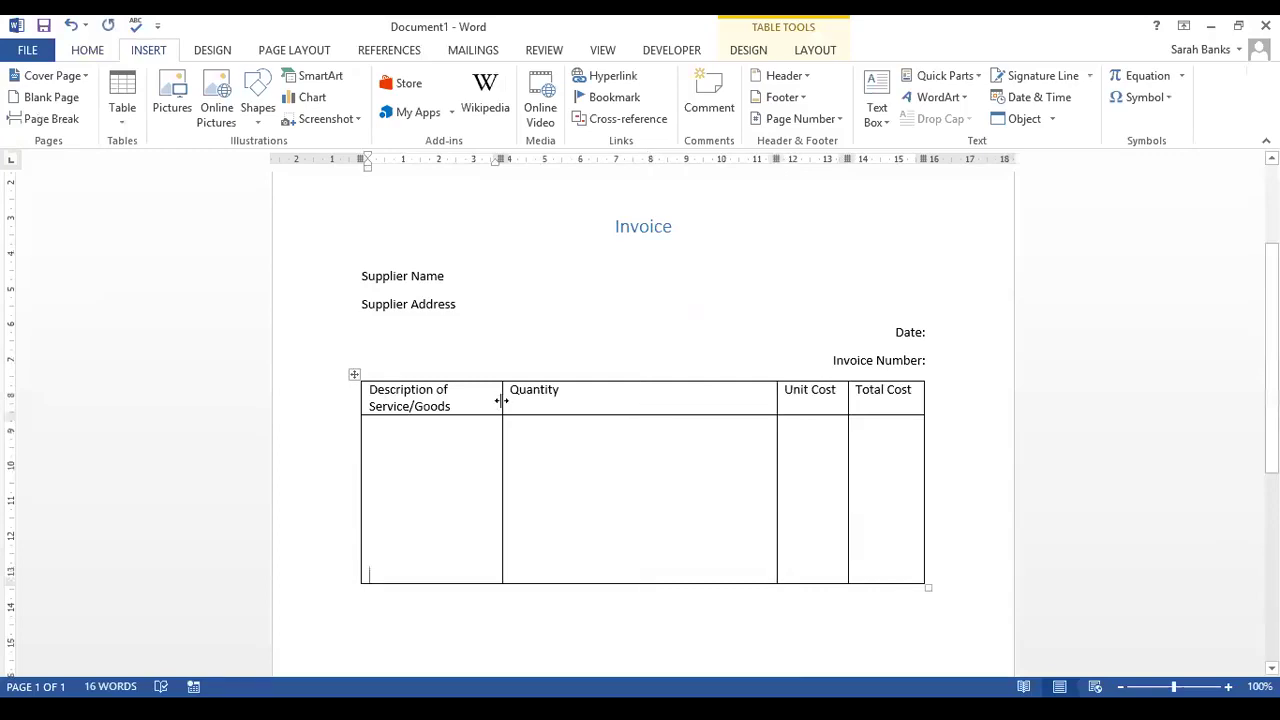
pyautogui.doubleClick(501, 401)
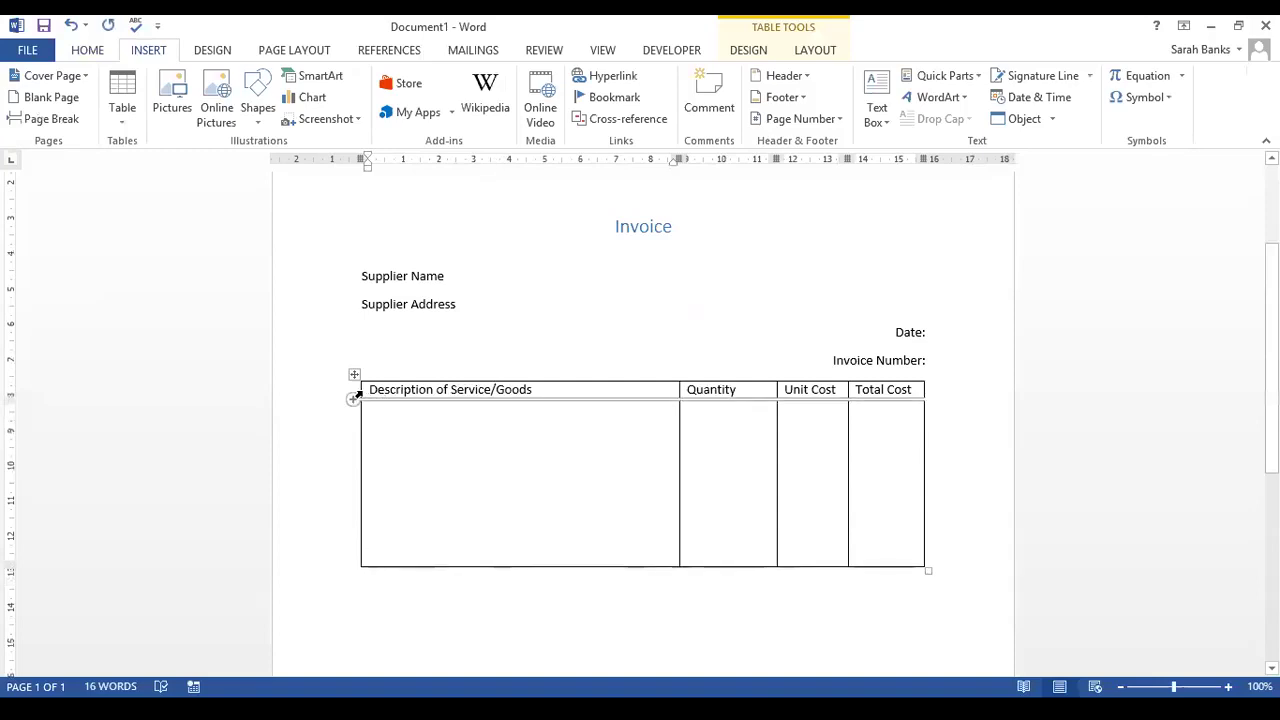
# Centre all four column headings in the table's header row and make them bold.
pyautogui.click(356, 396)
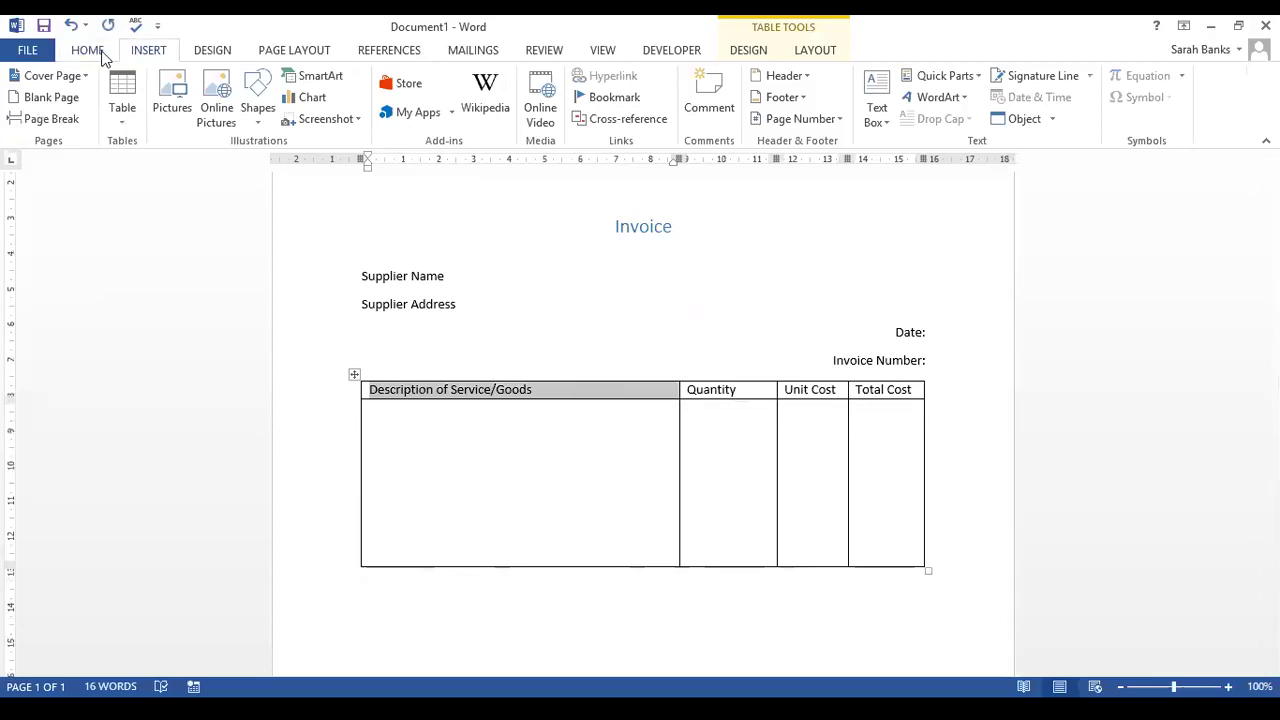
pyautogui.click(100, 52)
pyautogui.click(430, 113)
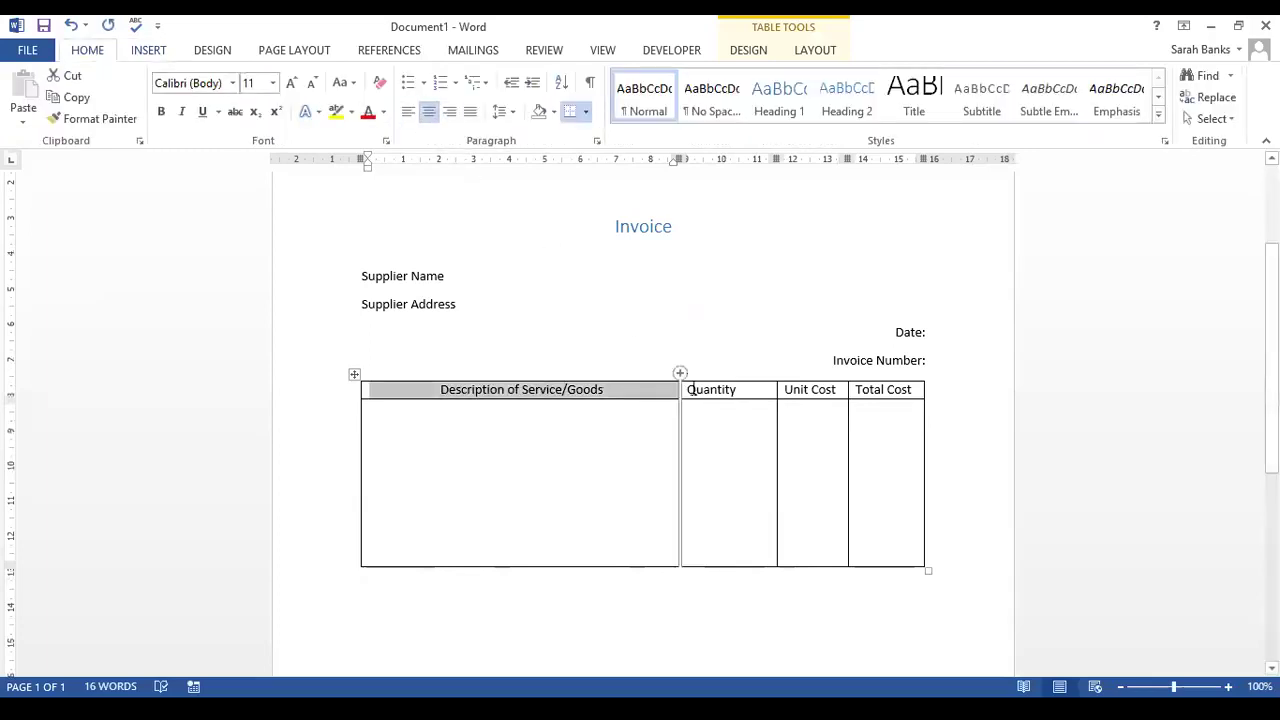
pyautogui.moveTo(687, 389); pyautogui.dragTo(903, 391)
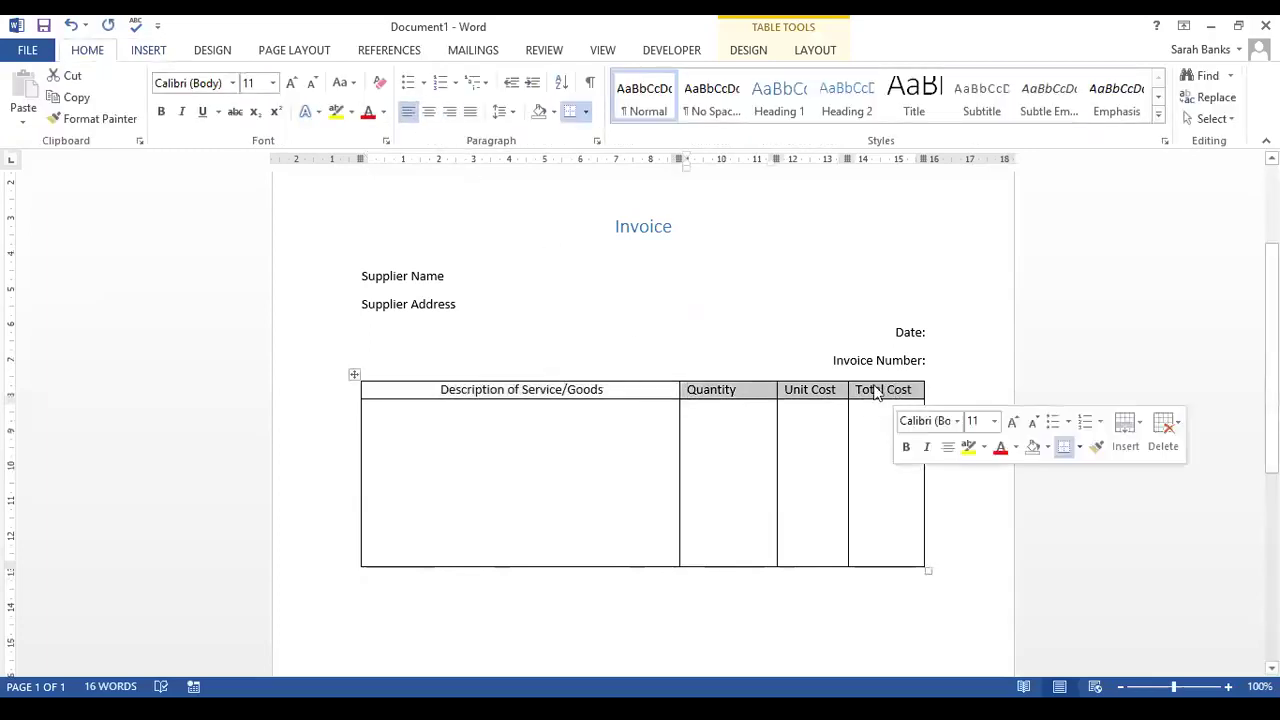
pyautogui.click(429, 112)
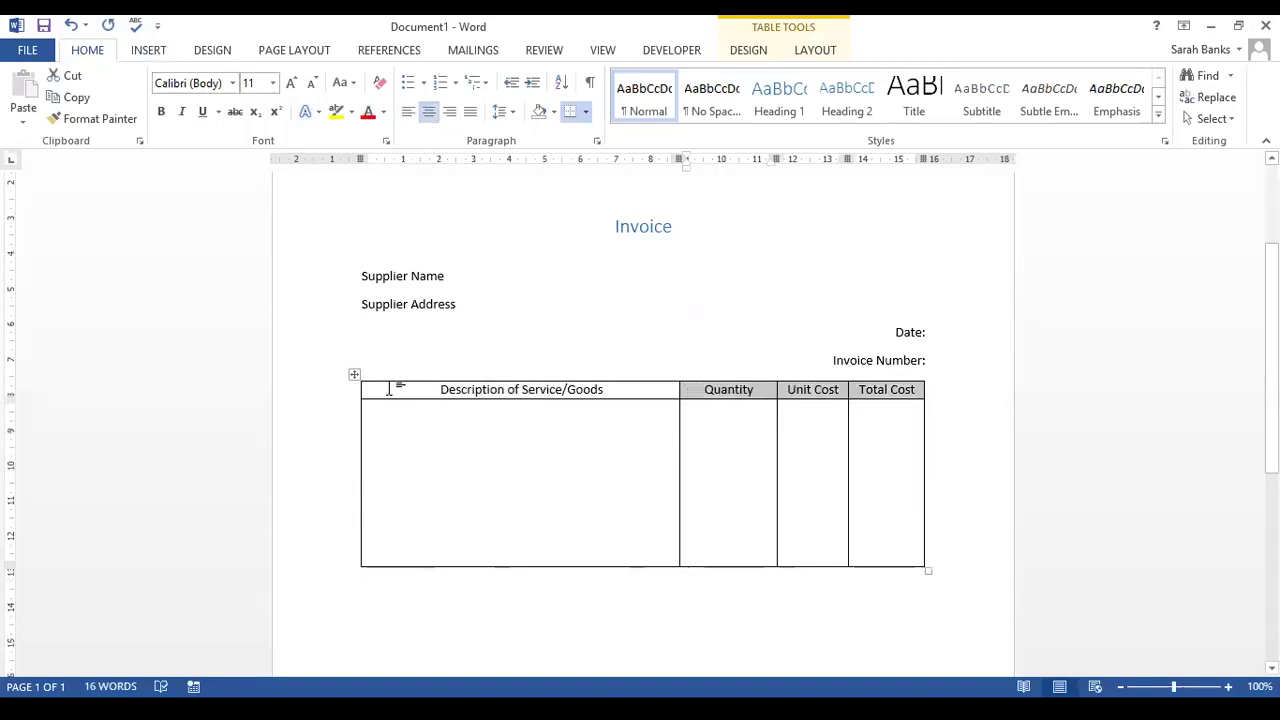
pyautogui.moveTo(427, 388); pyautogui.dragTo(863, 389)
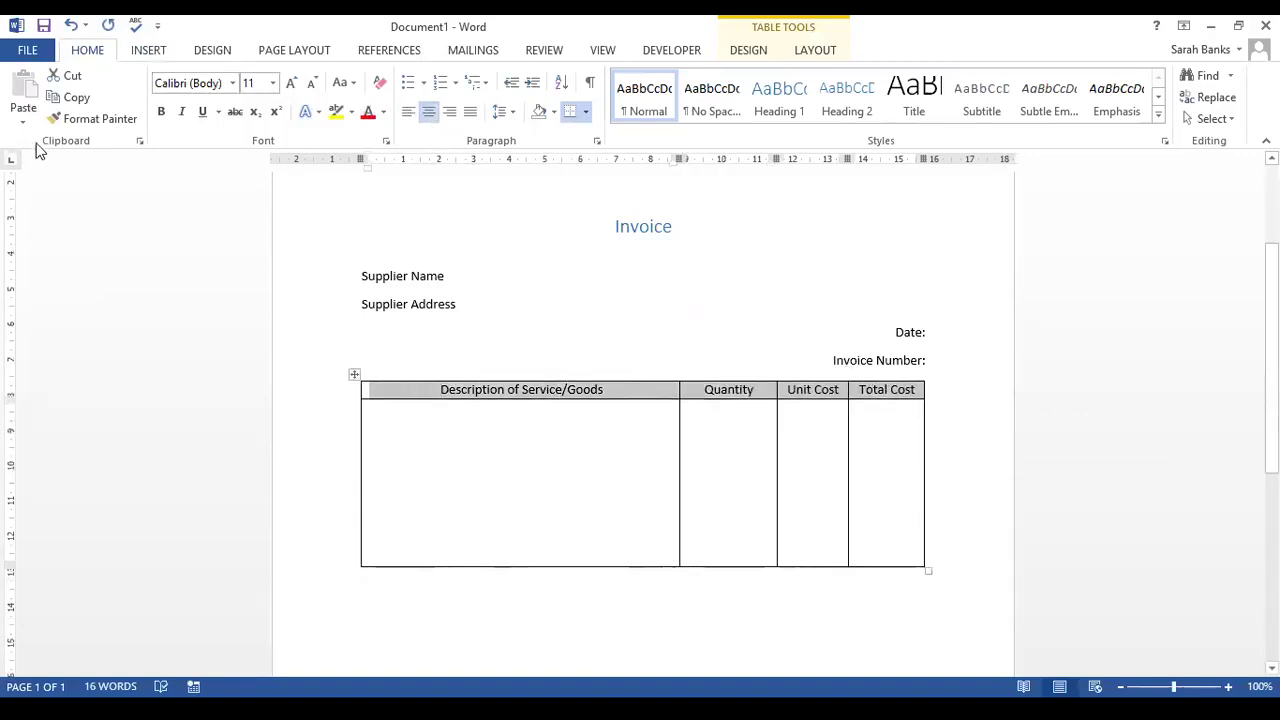
pyautogui.click(161, 112)
# Make the table's body row taller by adding two more line breaks in the description cell.
pyautogui.click(571, 458)
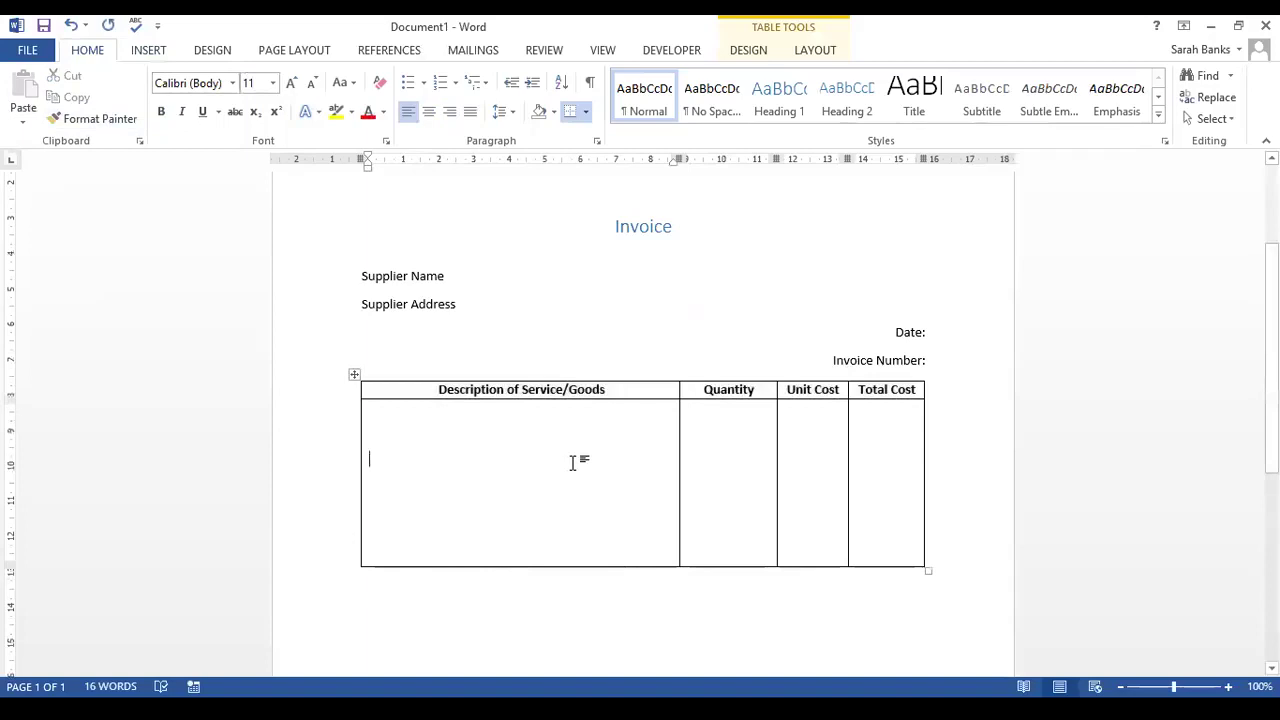
pyautogui.press('Return')
pyautogui.press('Return')
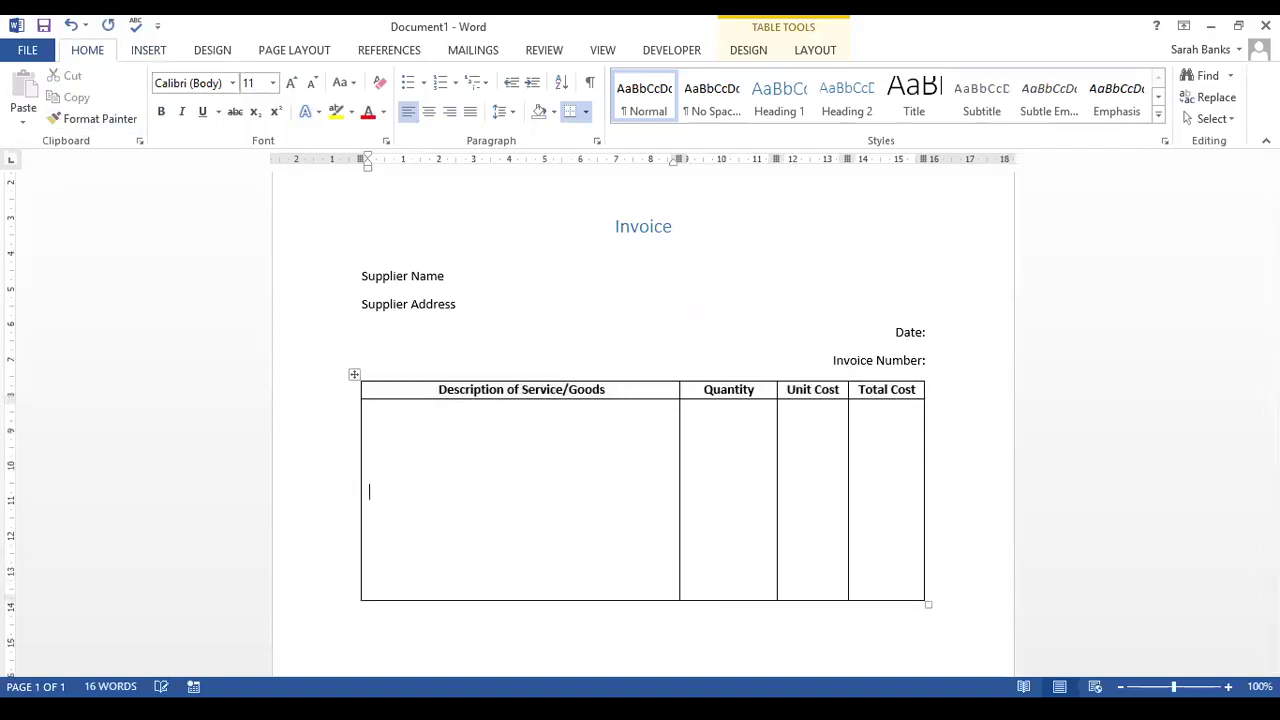
# Add a new row at the end of the table and enter "Invoice Total" in its first cell.
pyautogui.click(888, 495)
pyautogui.press('Tab')
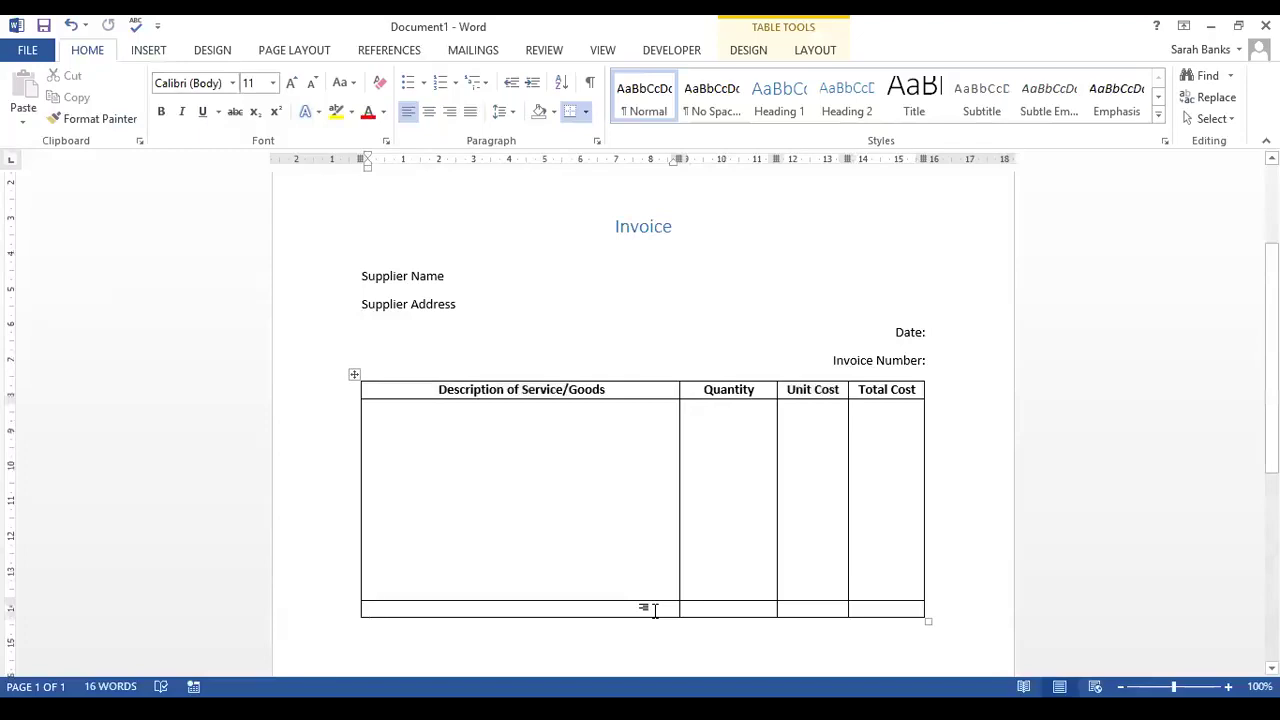
pyautogui.moveTo(655, 610); pyautogui.dragTo(790, 614)
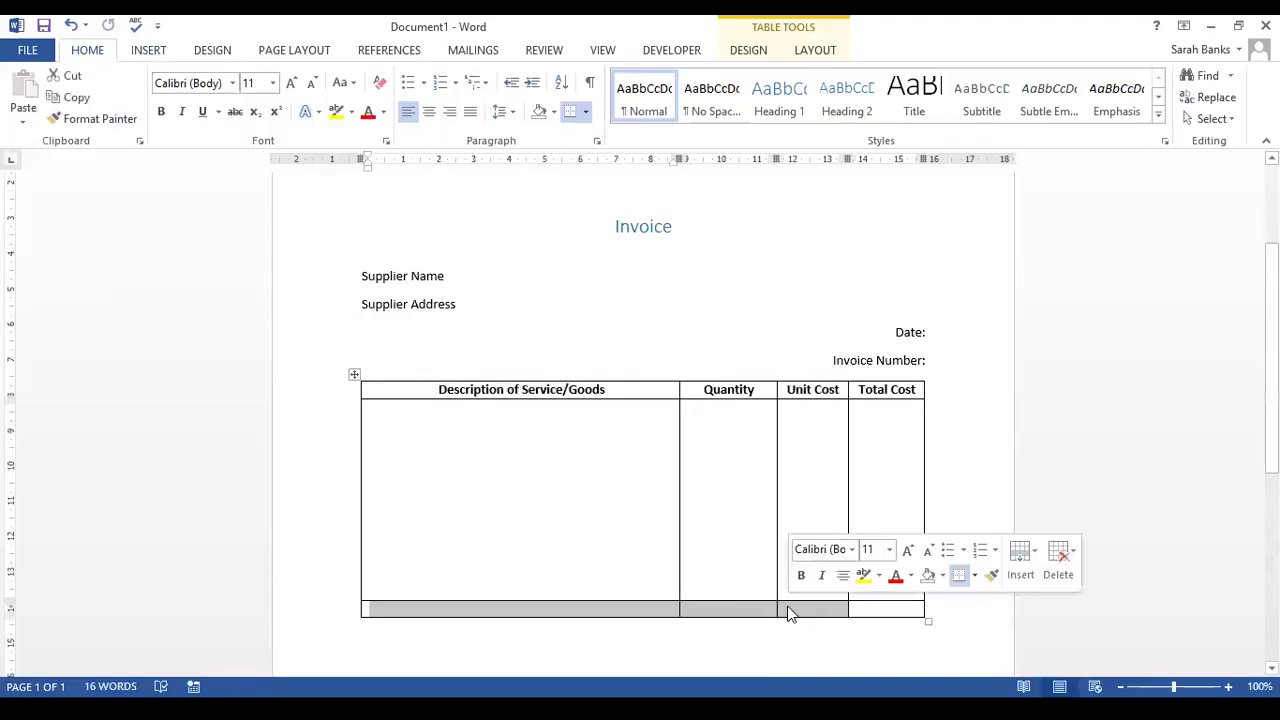
pyautogui.write('Invoice Total')
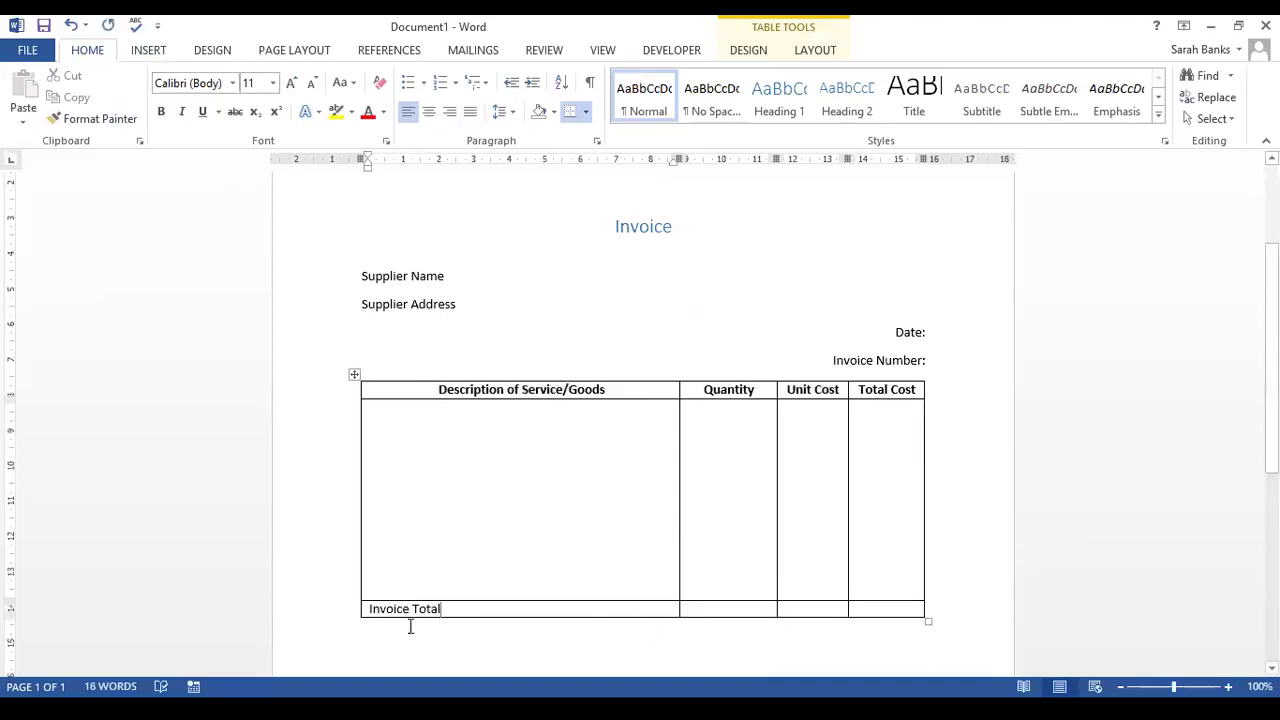
# Merge the first three cells of the table's Invoice Total row into one cell.
pyautogui.moveTo(363, 615)
pyautogui.moveTo(363, 609); pyautogui.dragTo(778, 608)
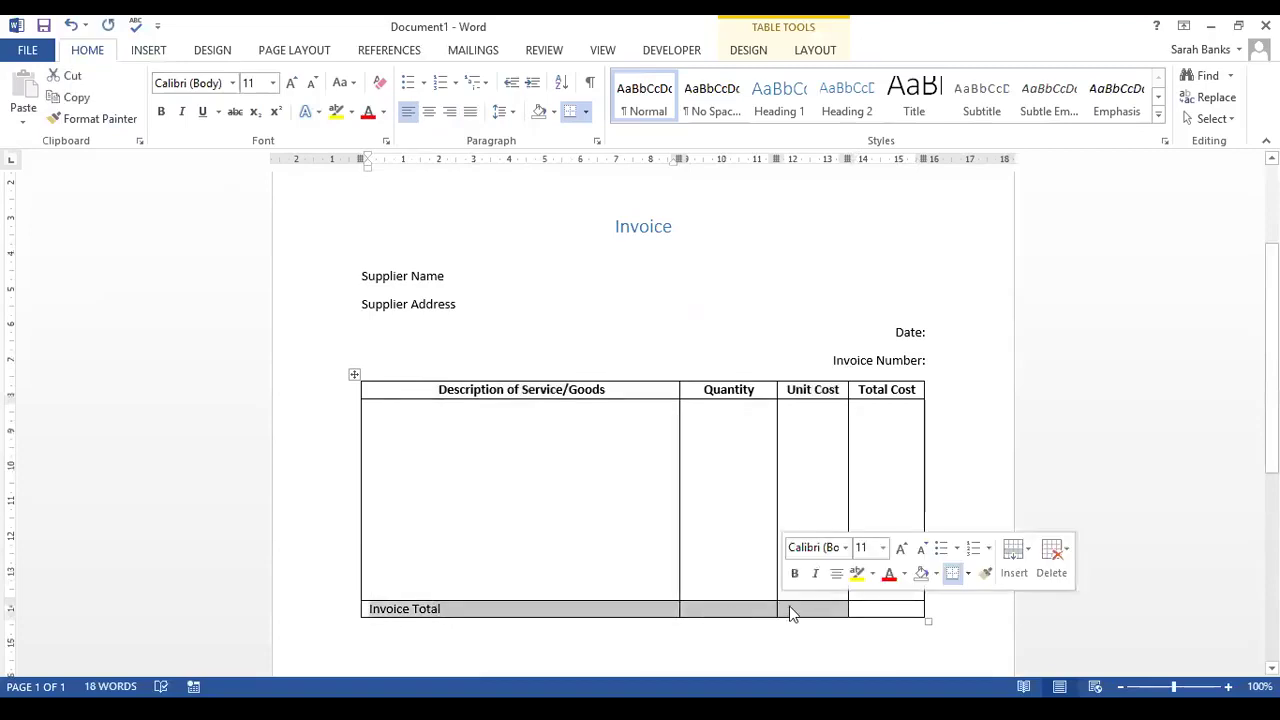
pyautogui.rightClick(790, 613)
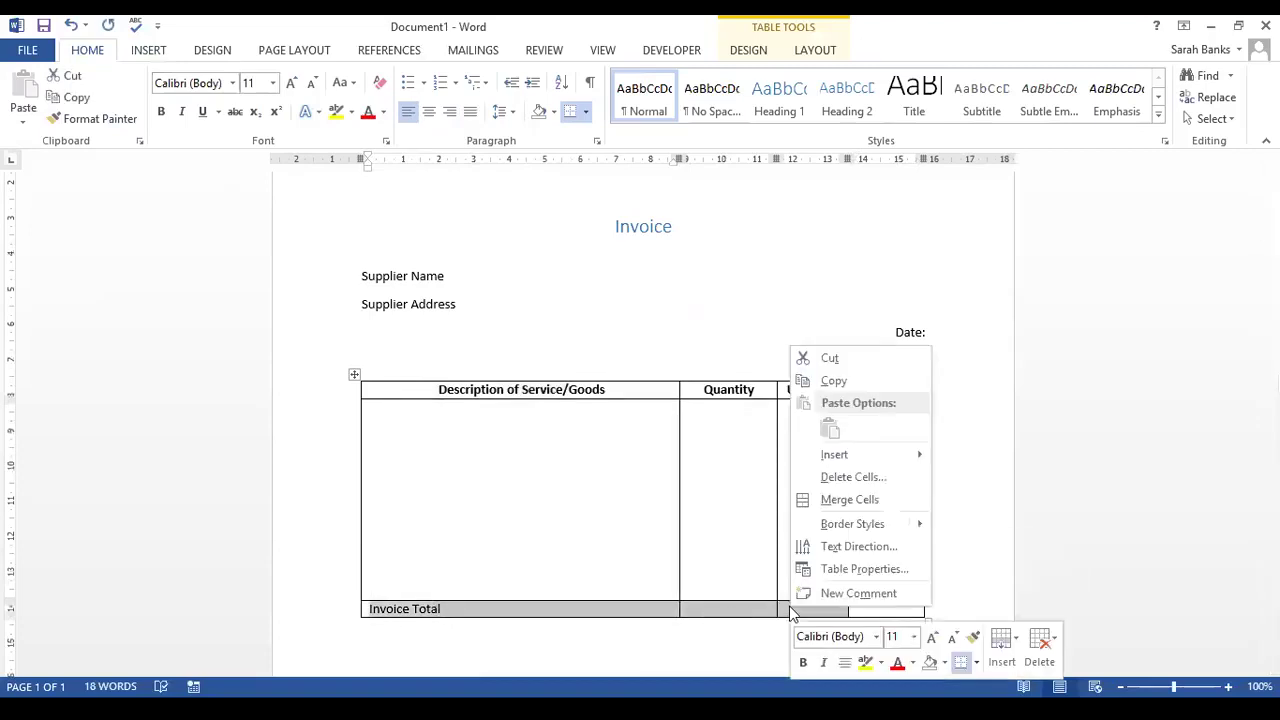
pyautogui.click(850, 500)
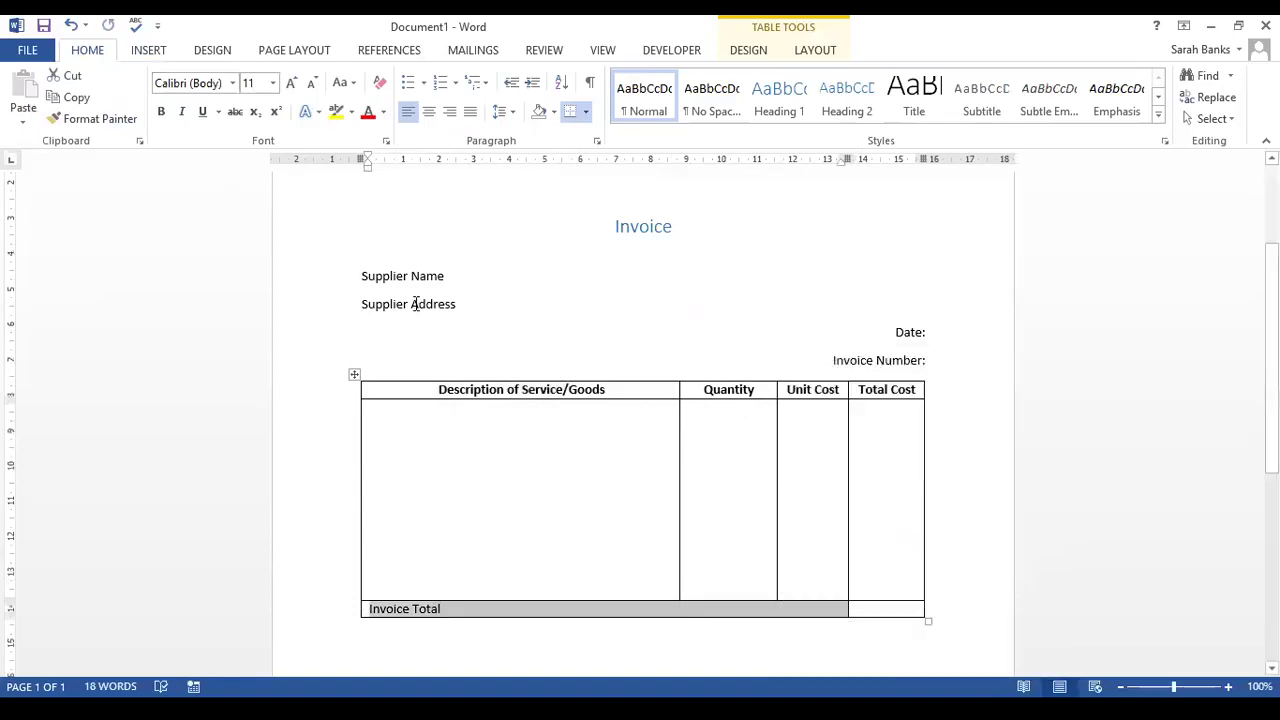
# Right-align the "Invoice Total" label in its merged cell and make it bold.
pyautogui.click(450, 120)
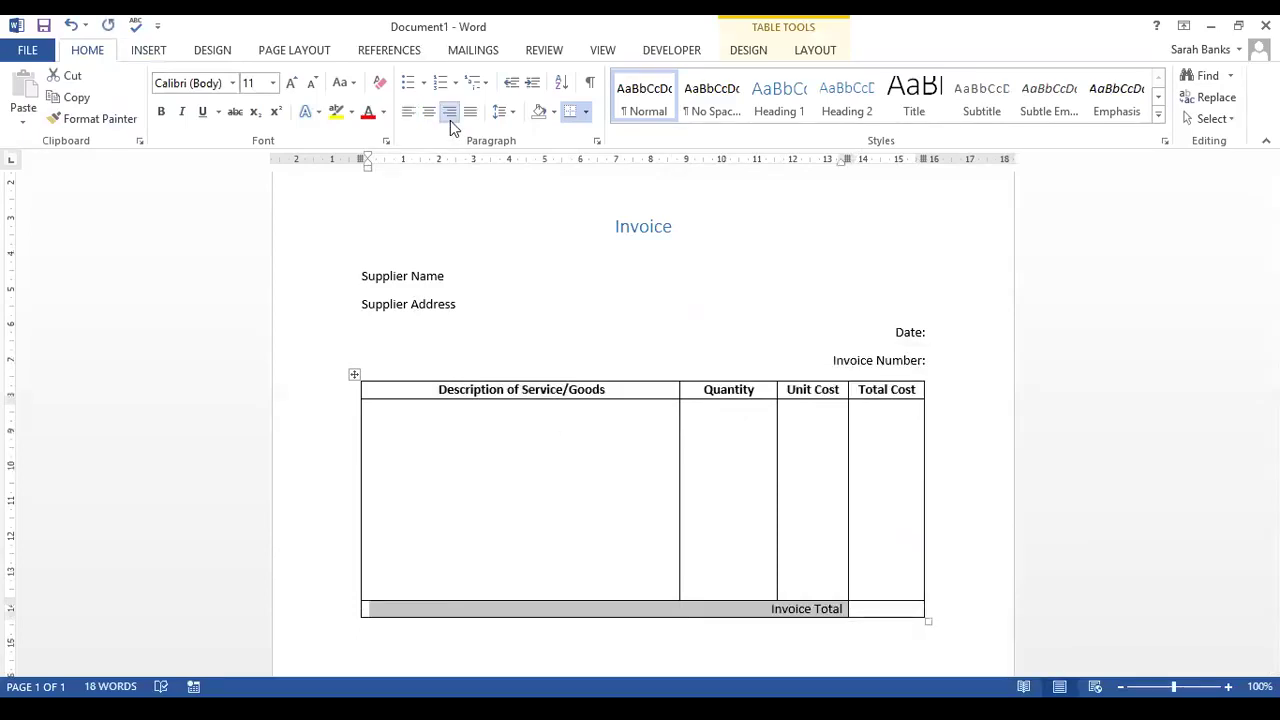
pyautogui.click(161, 112)
pyautogui.click(556, 565)
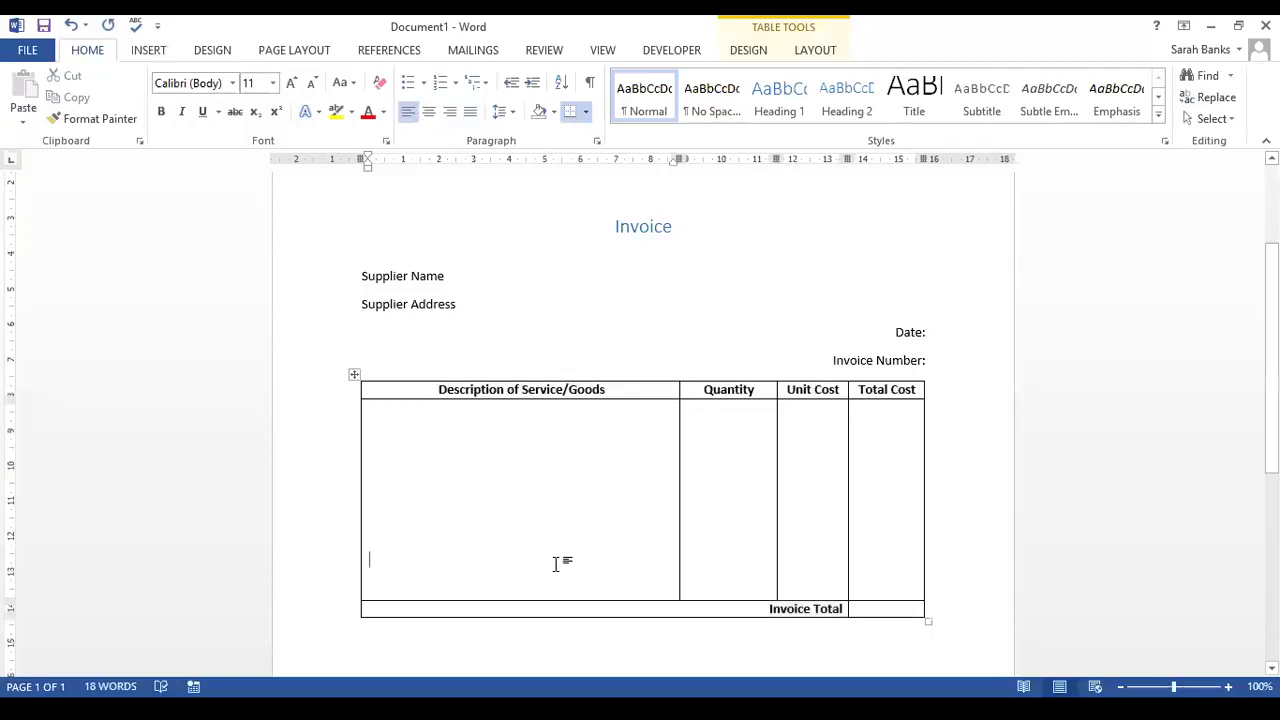
# Leave a blank line below the table and add the line "Payment Terms and account details".
pyautogui.scroll(-2, 556, 565)
pyautogui.hotkey('ctrl', 'End')
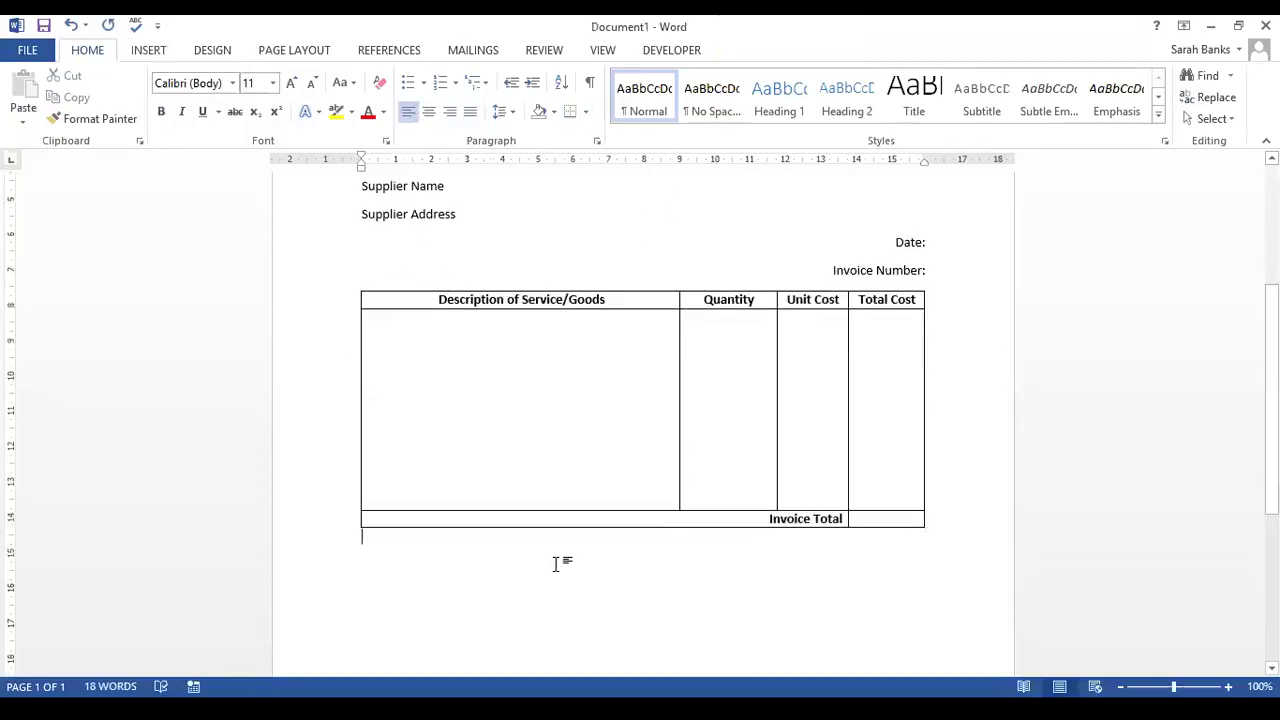
pyautogui.press('Return')
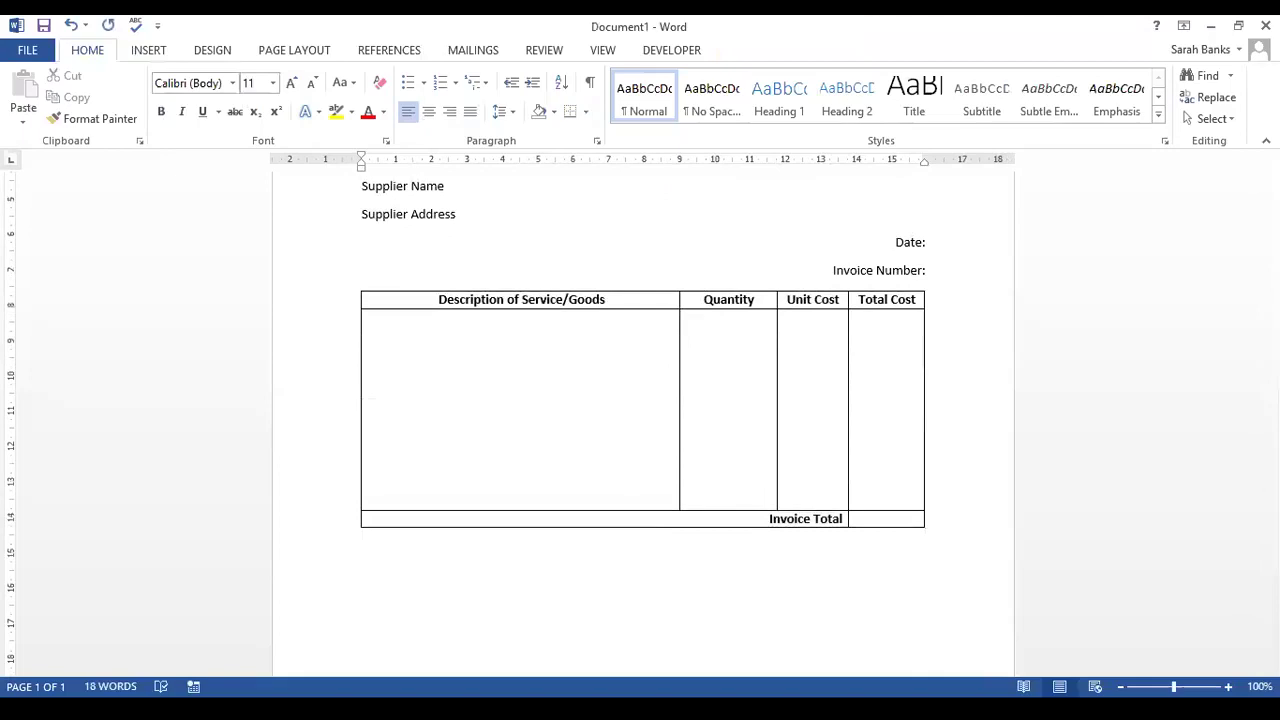
pyautogui.write('Payment Terms and ')
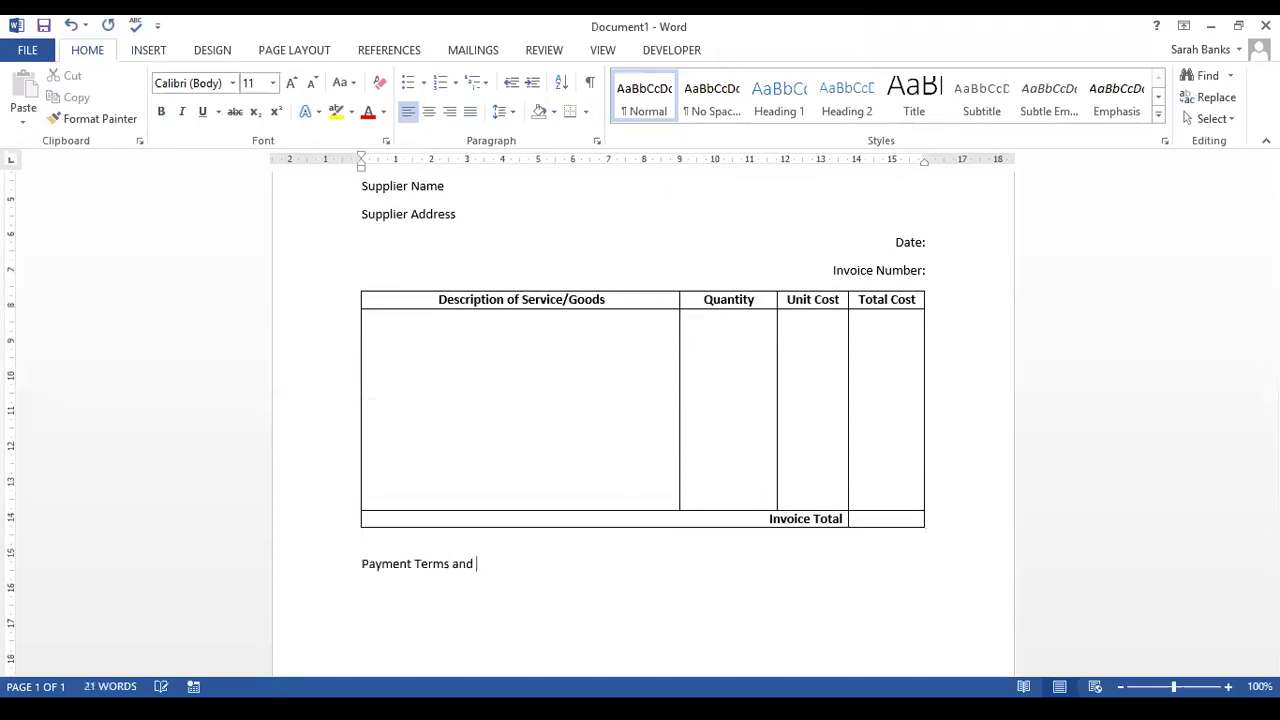
pyautogui.write('account details as')
pyautogui.press('BackSpace')
pyautogui.press('BackSpace')
pyautogui.press('BackSpace')
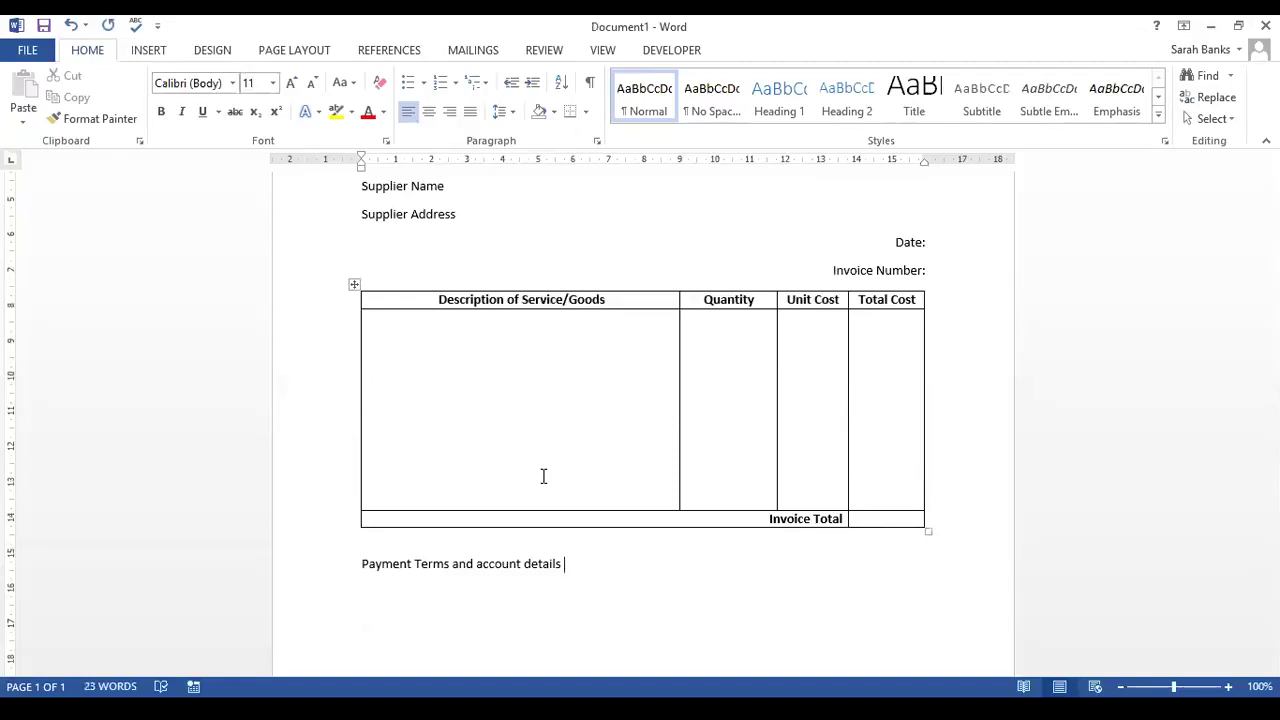
# Insert a page footer using the built-in Blank style.
pyautogui.click(152, 56)
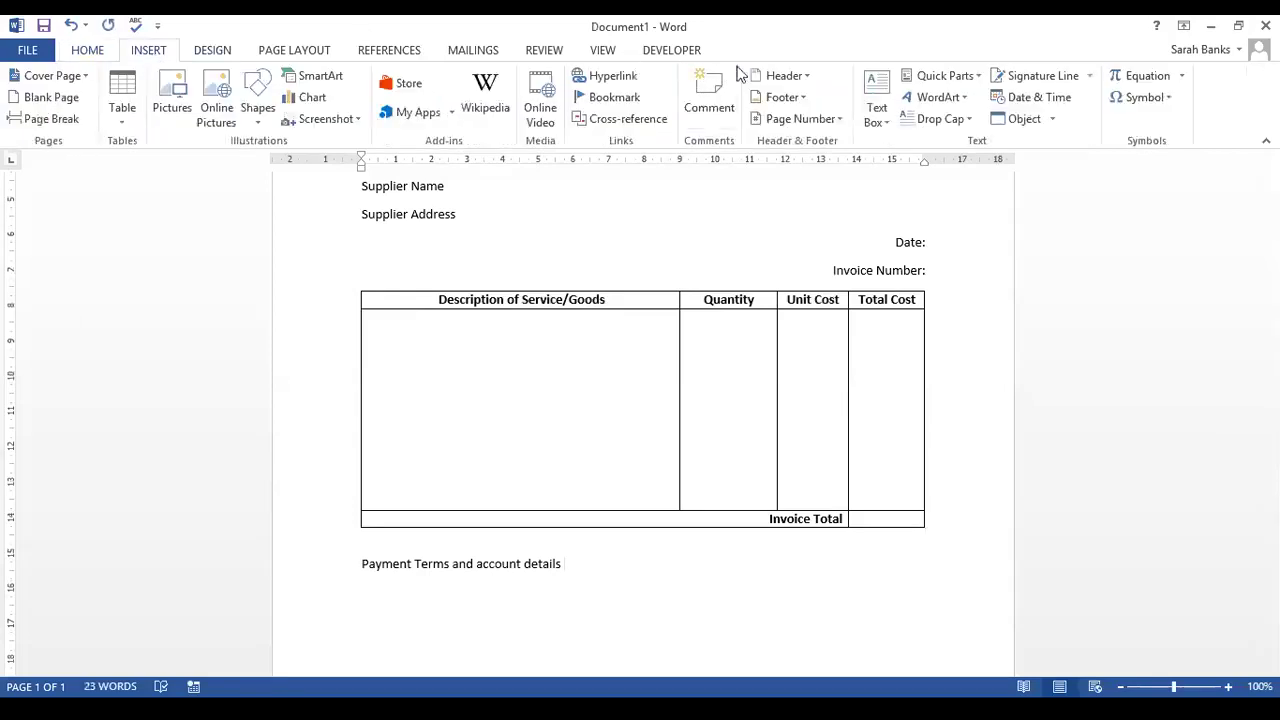
pyautogui.click(798, 99)
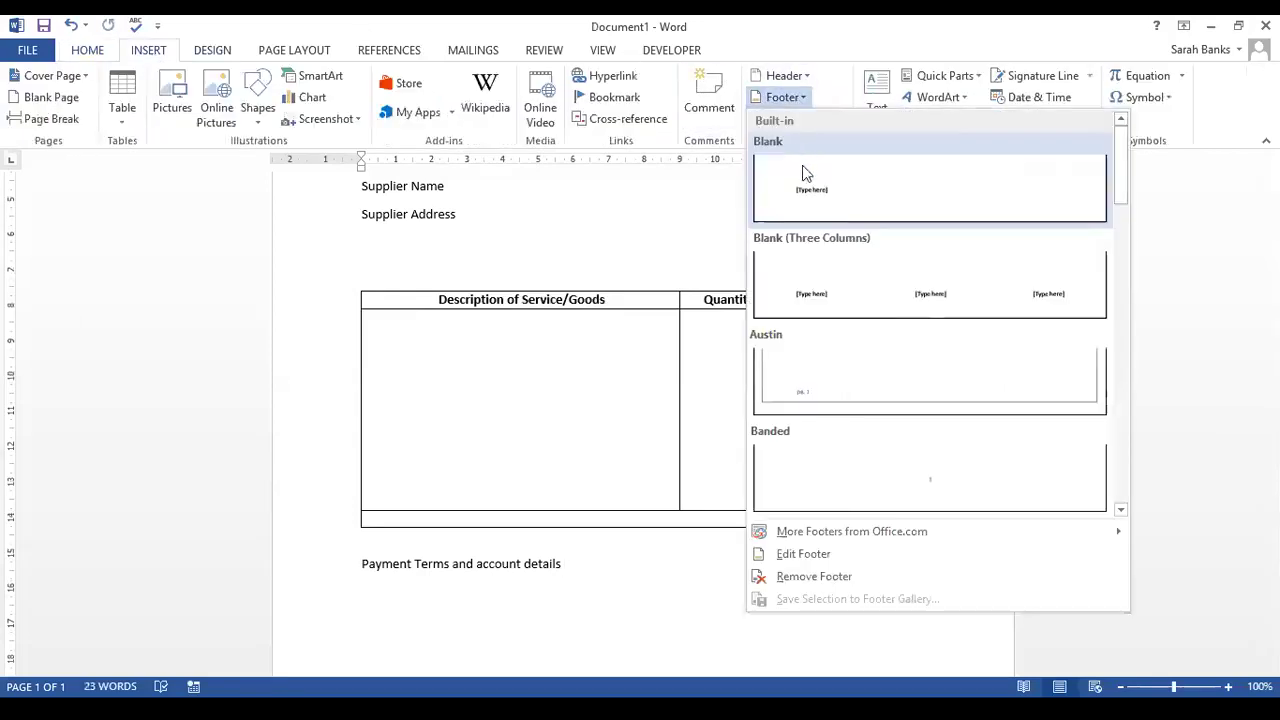
pyautogui.click(812, 195)
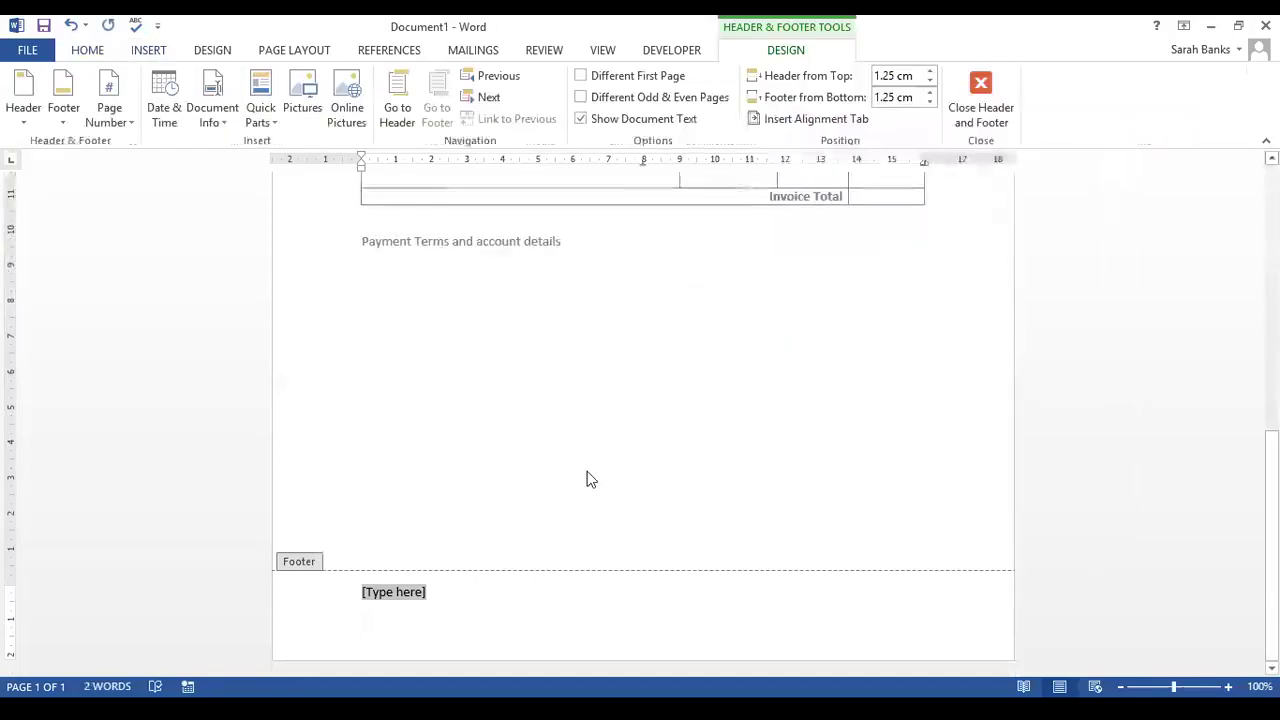
# Replace the footer's placeholder text with "Company Address".
pyautogui.write('Compnay A')
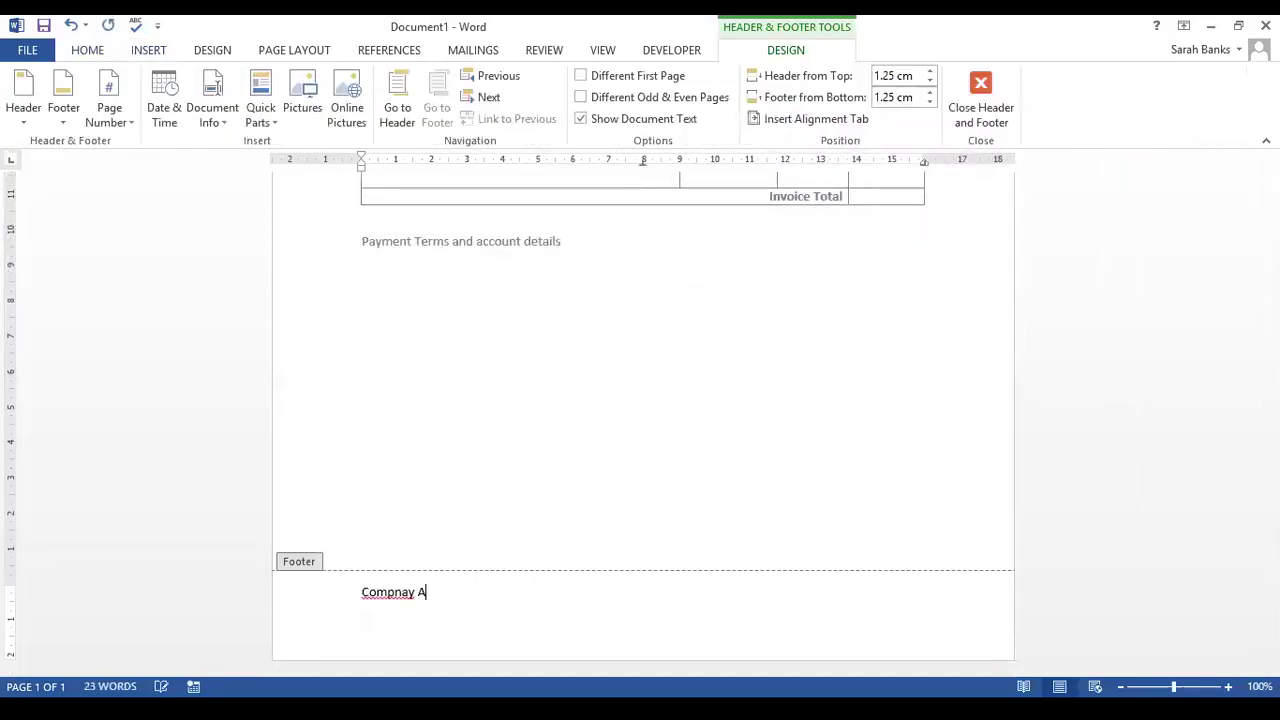
pyautogui.press('BackSpace')
pyautogui.press('BackSpace')
pyautogui.press('BackSpace')
pyautogui.press('BackSpace')
pyautogui.write('and')
pyautogui.press('BackSpace')
pyautogui.write('y Ad')
pyautogui.write('res')
pyautogui.press('BackSpace')
pyautogui.press('BackSpace')
pyautogui.press('BackSpace')
pyautogui.write('dress')
# Add a second footer line reading "Company Telephone Number".
pyautogui.press('Return')
pyautogui.write('Compnay')
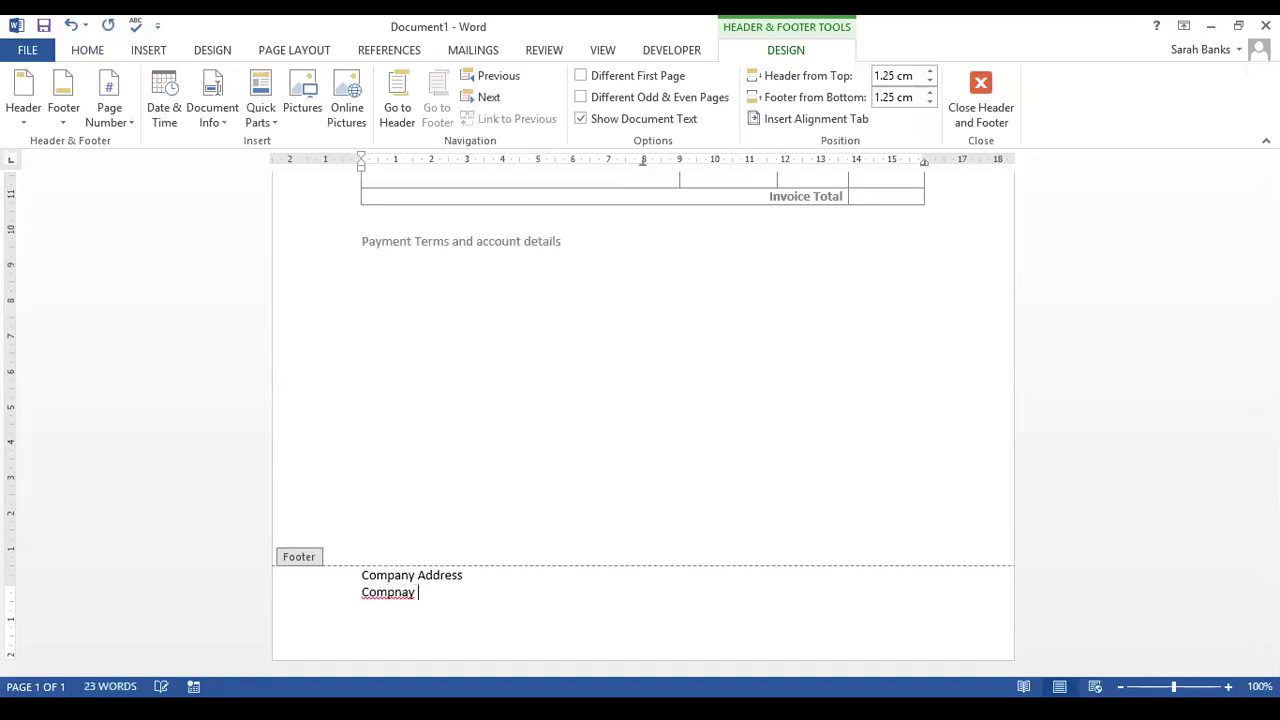
pyautogui.press('BackSpace')
pyautogui.press('BackSpace')
pyautogui.press('BackSpace')
pyautogui.press('BackSpace')
pyautogui.write('a')
pyautogui.press('BackSpace')
pyautogui.write('pany Telephone Number')
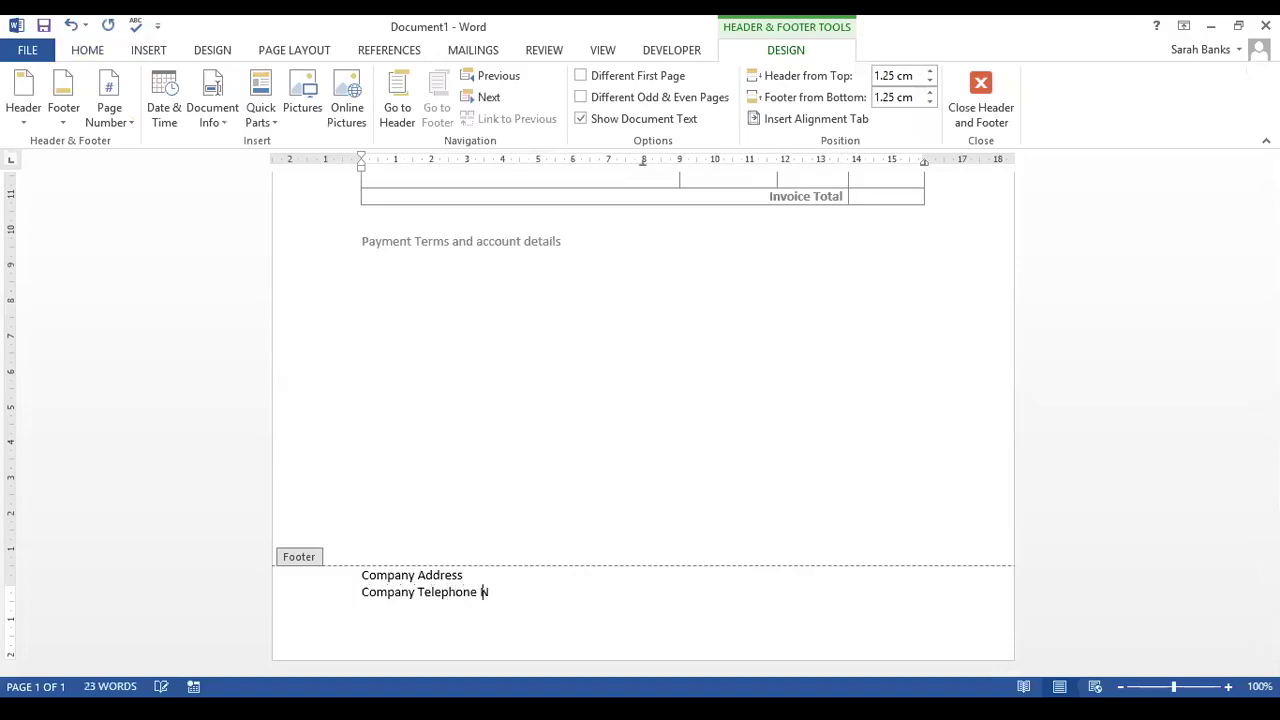
# Add a third footer line reading "Registration Number".
pyautogui.press('Return')
pyautogui.write('Registerion')
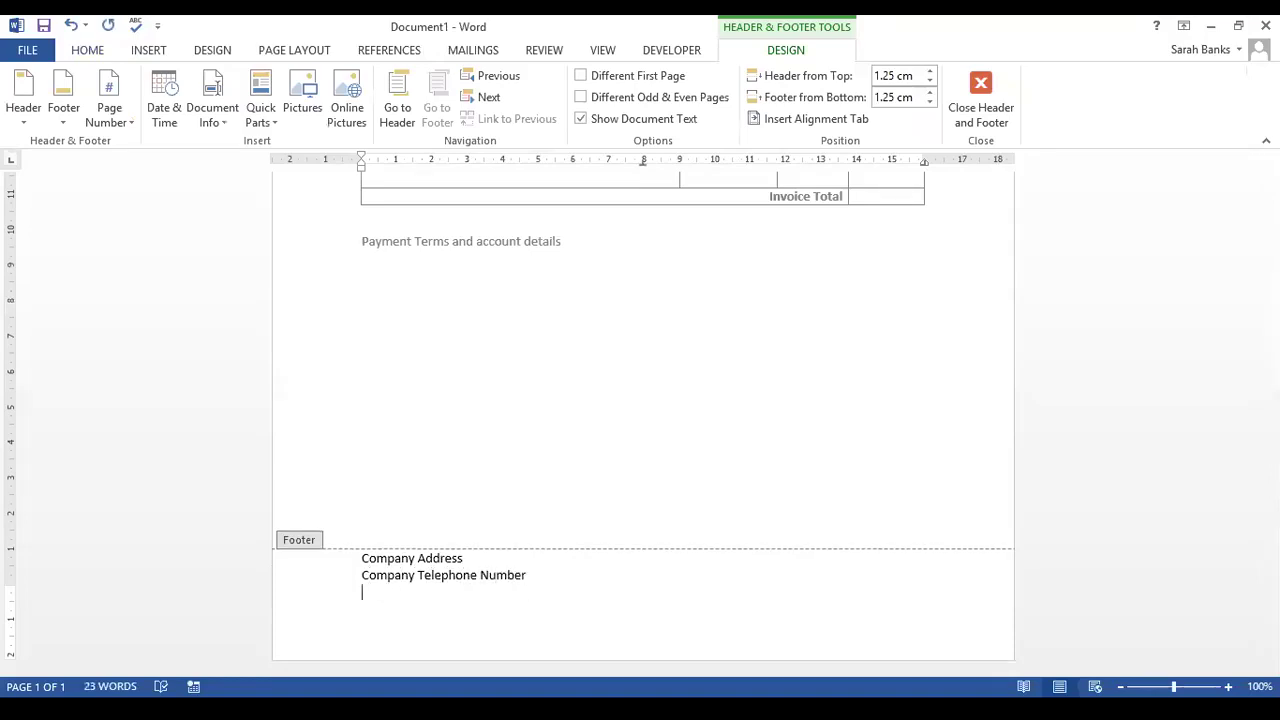
pyautogui.press('BackSpace')
pyautogui.press('BackSpace')
pyautogui.press('BackSpace')
pyautogui.press('BackSpace')
pyautogui.press('BackSpace')
pyautogui.write('ration Number')
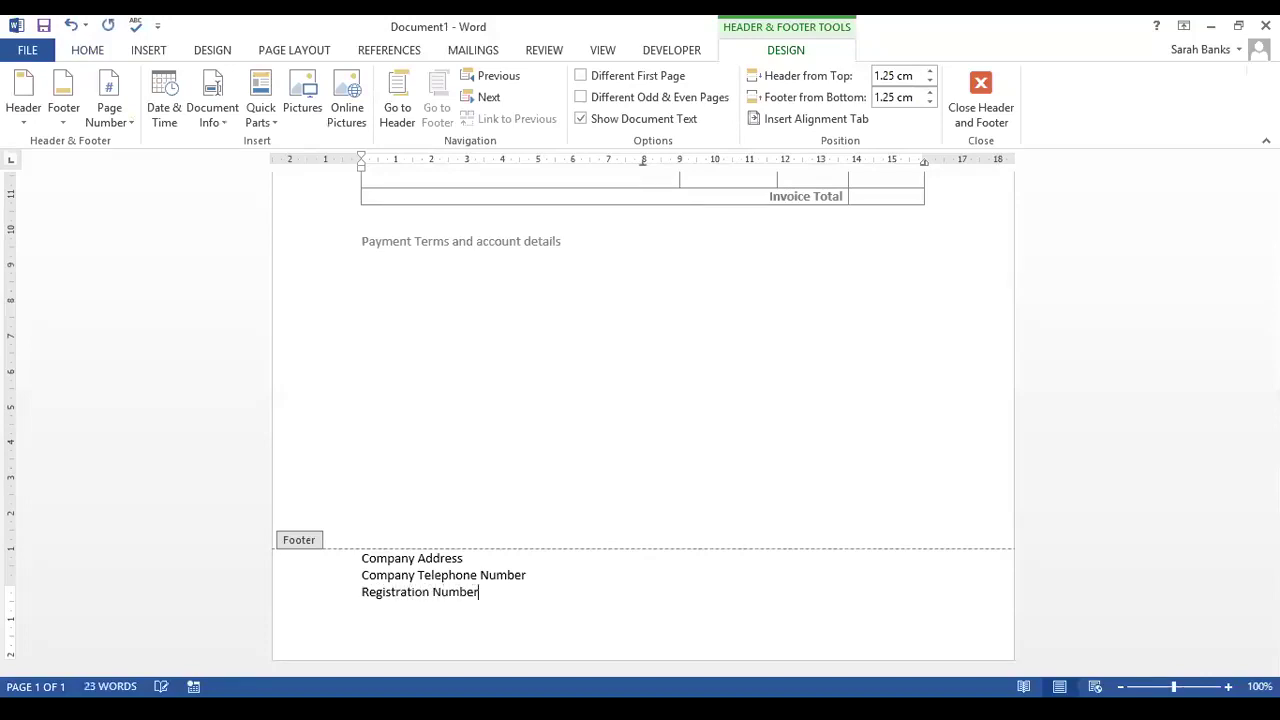
# Centre all three footer lines and return to editing the document body.
pyautogui.moveTo(457, 594); pyautogui.dragTo(353, 561)
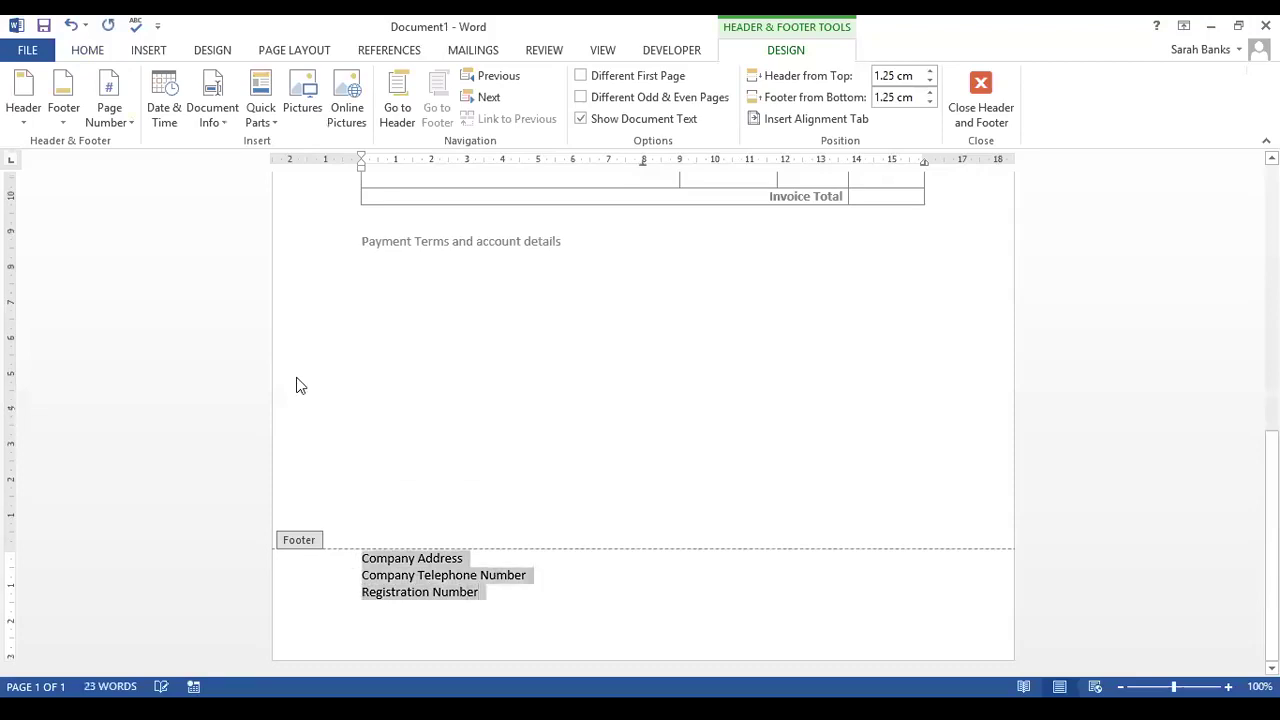
pyautogui.click(92, 50)
pyautogui.click(428, 111)
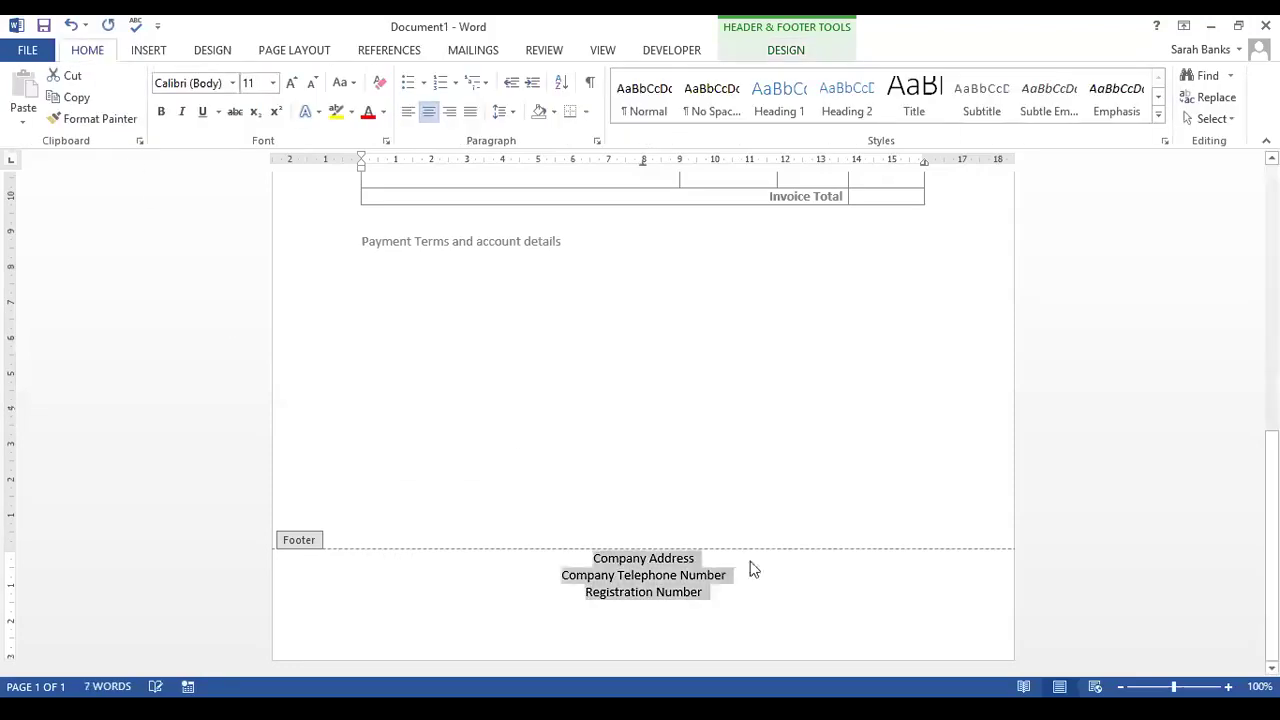
pyautogui.doubleClick(772, 437)
pyautogui.scroll(8, 772, 440)
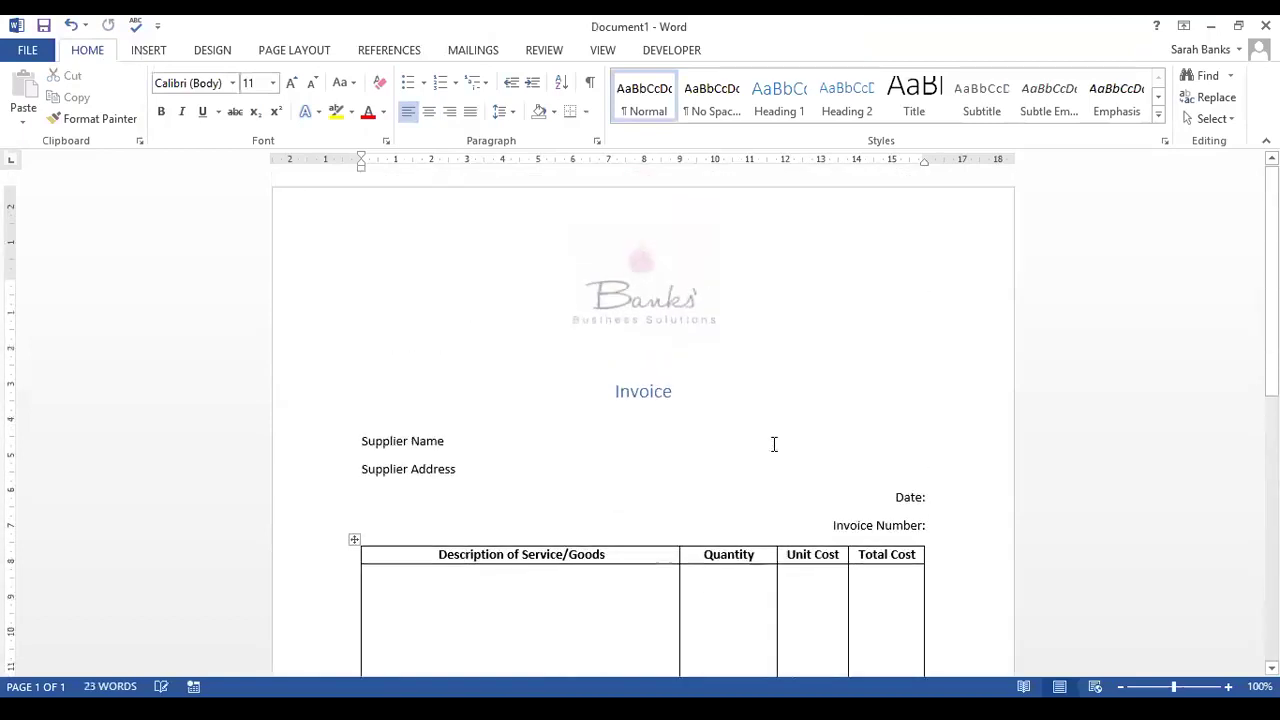
pyautogui.scroll(-8, 772, 442)
pyautogui.scroll(-3, 771, 442)
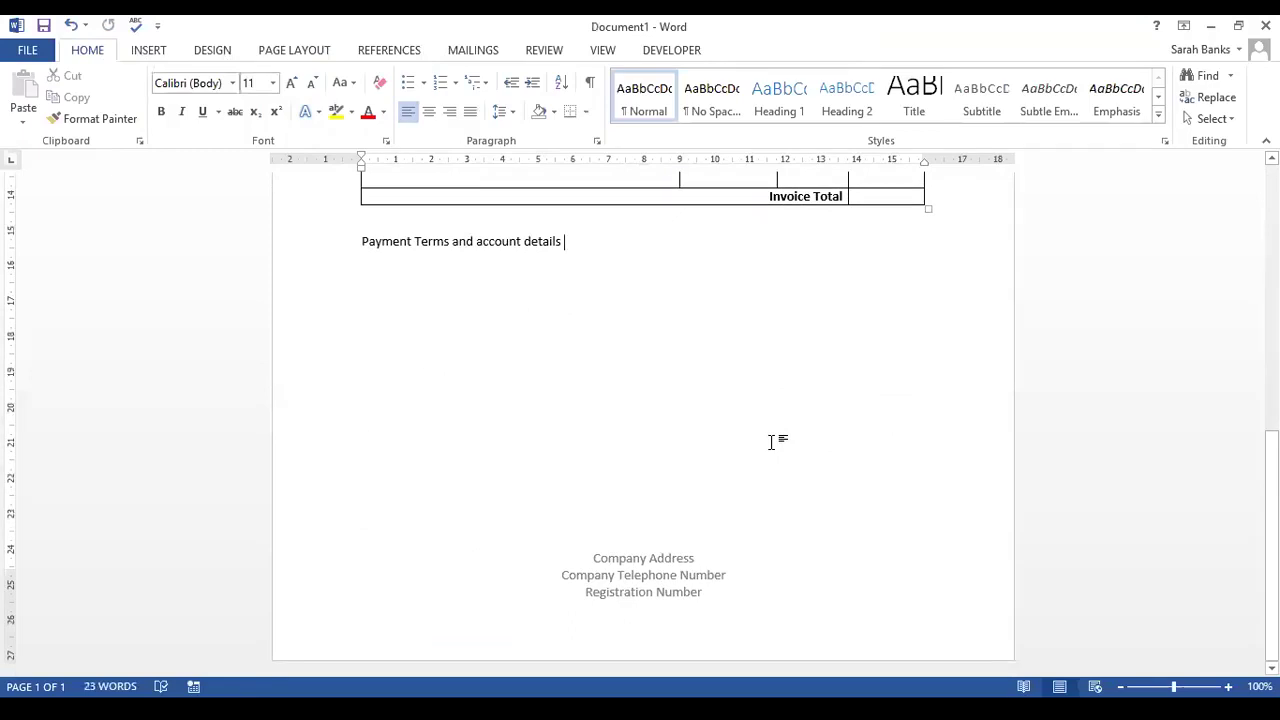
pyautogui.scroll(10, 771, 442)
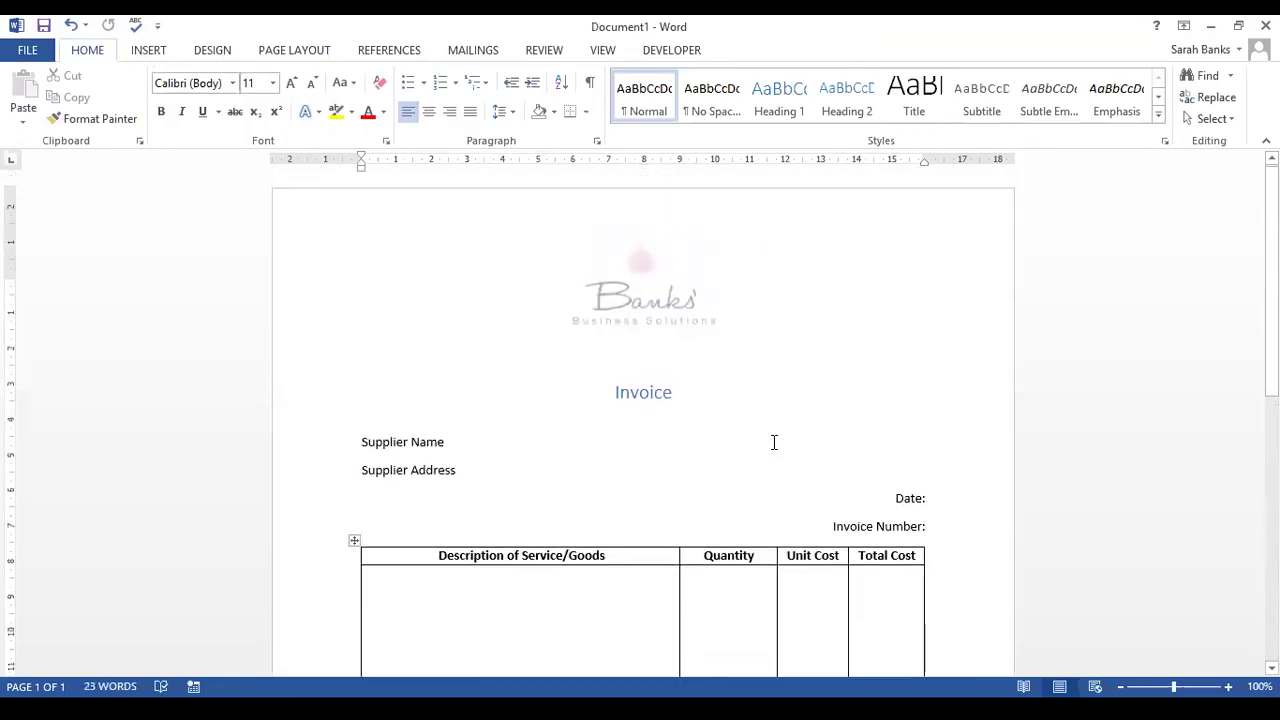